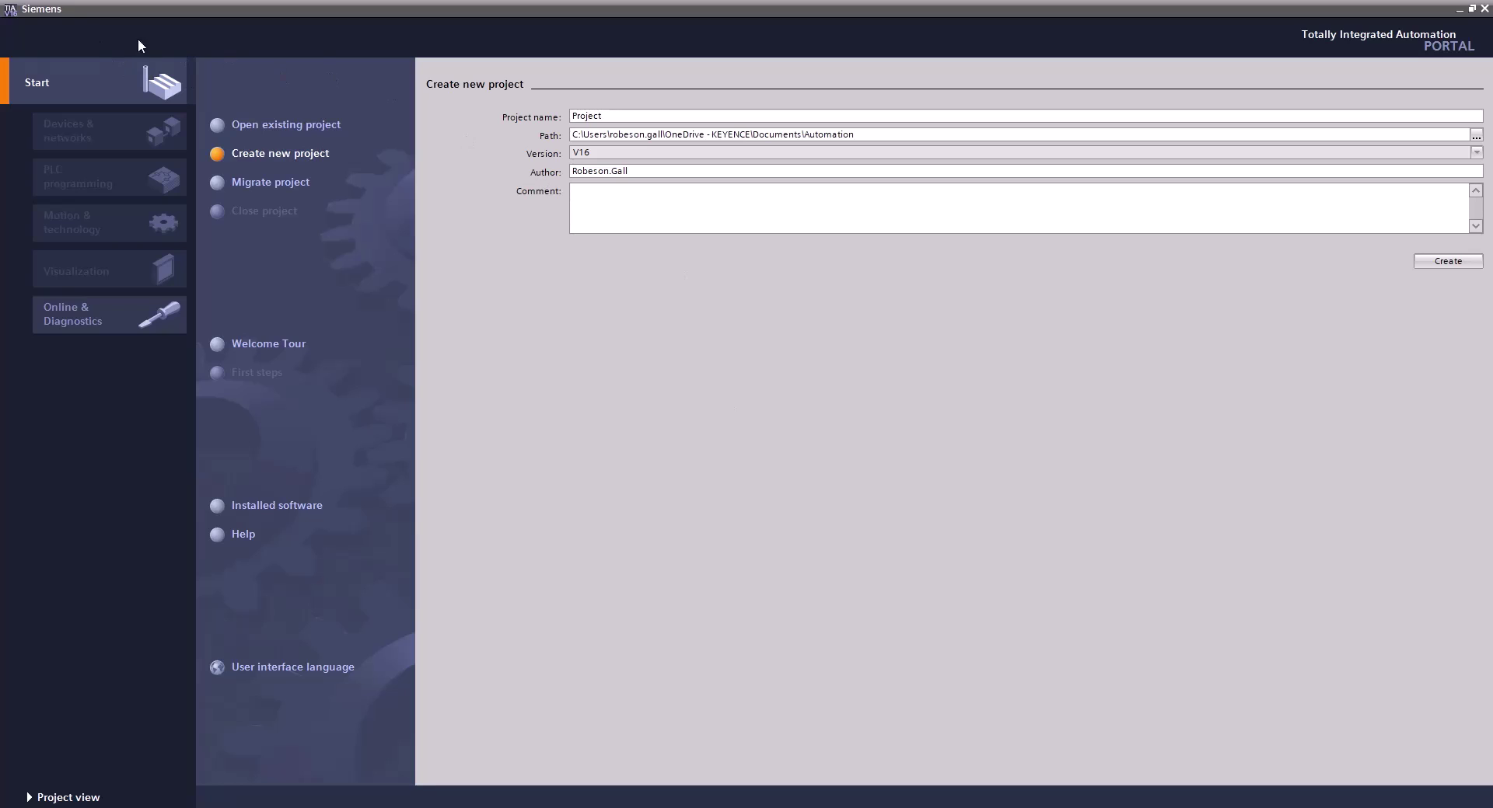
- Bring up the sensor's FieldNet Settings under Advanced Settings > Utility in IV3-Navigator
{"action": "left_click", "coordinate": [65, 10]}
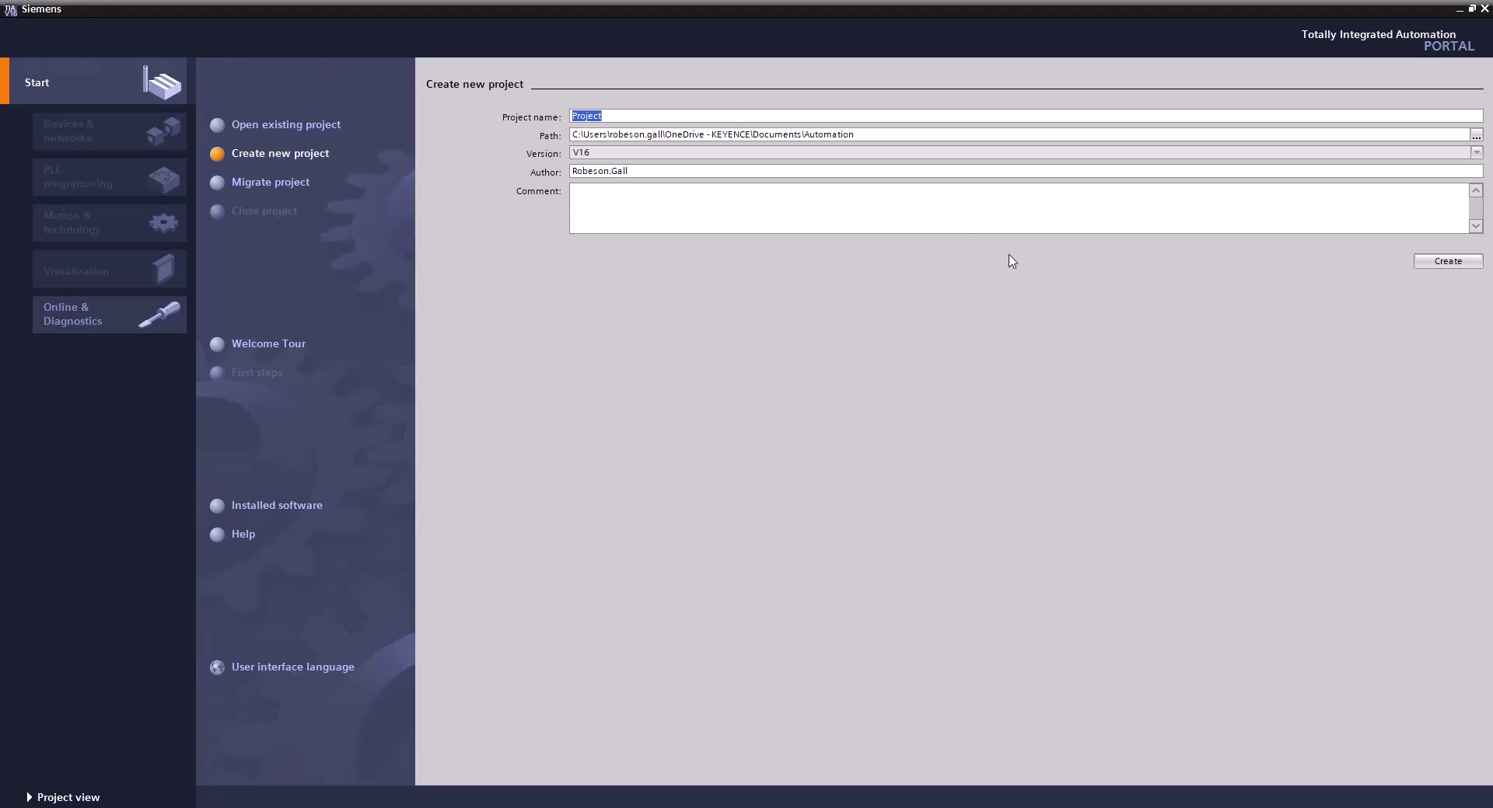
{"action": "left_click", "coordinate": [1370, 53]}
{"action": "left_click", "coordinate": [509, 723]}
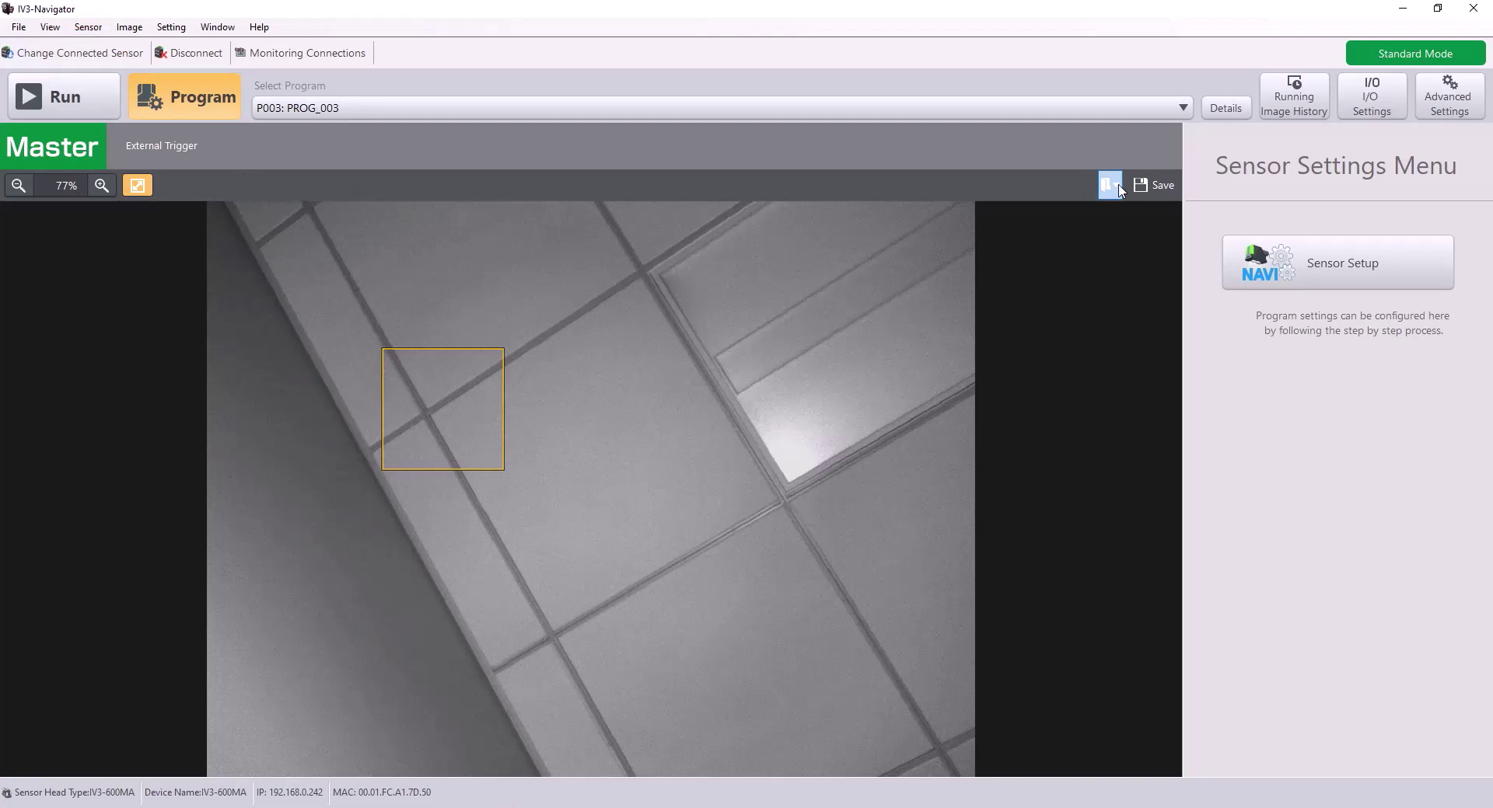
{"action": "left_click", "coordinate": [1448, 97]}
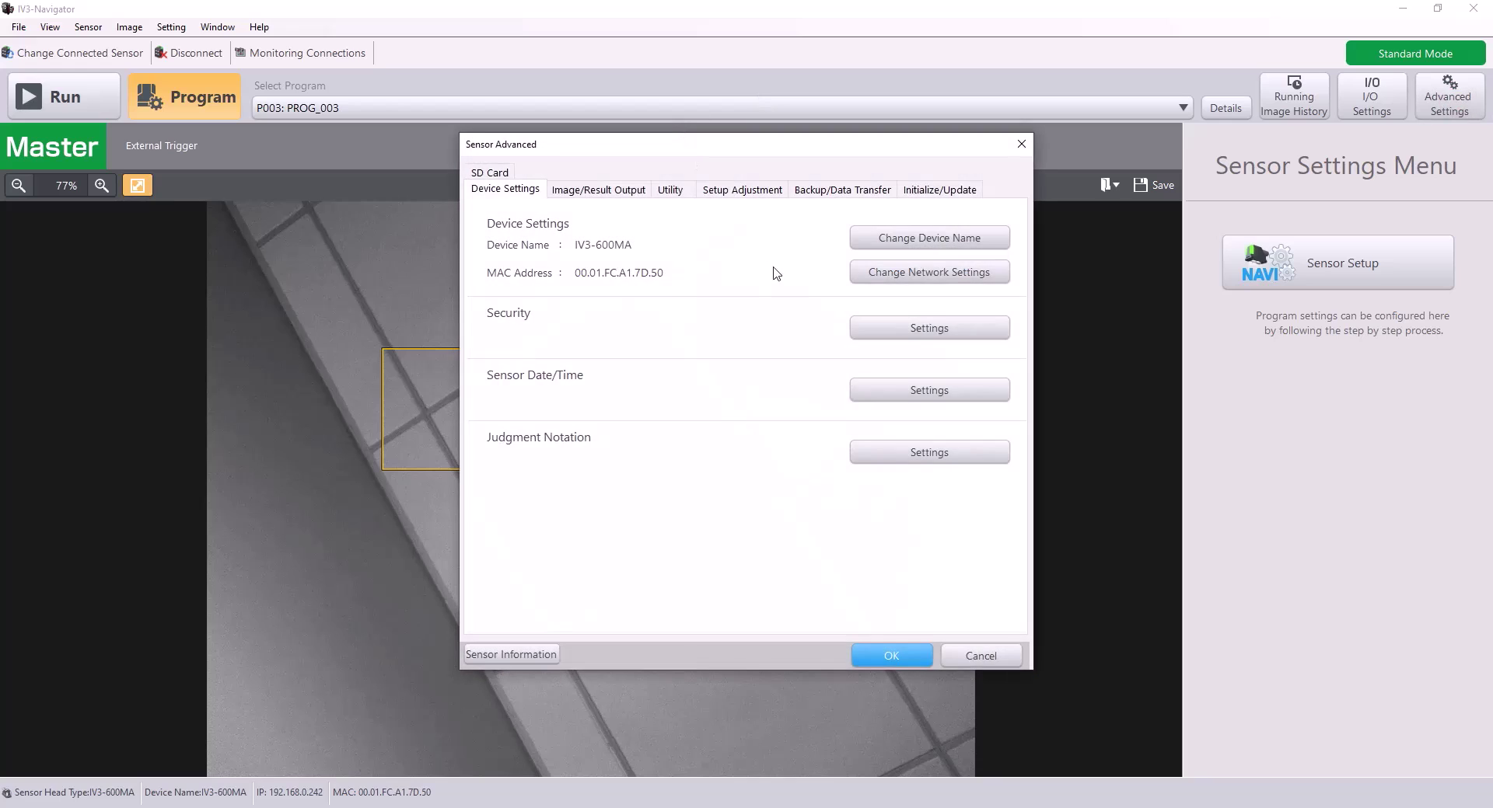
{"action": "left_click", "coordinate": [679, 193]}
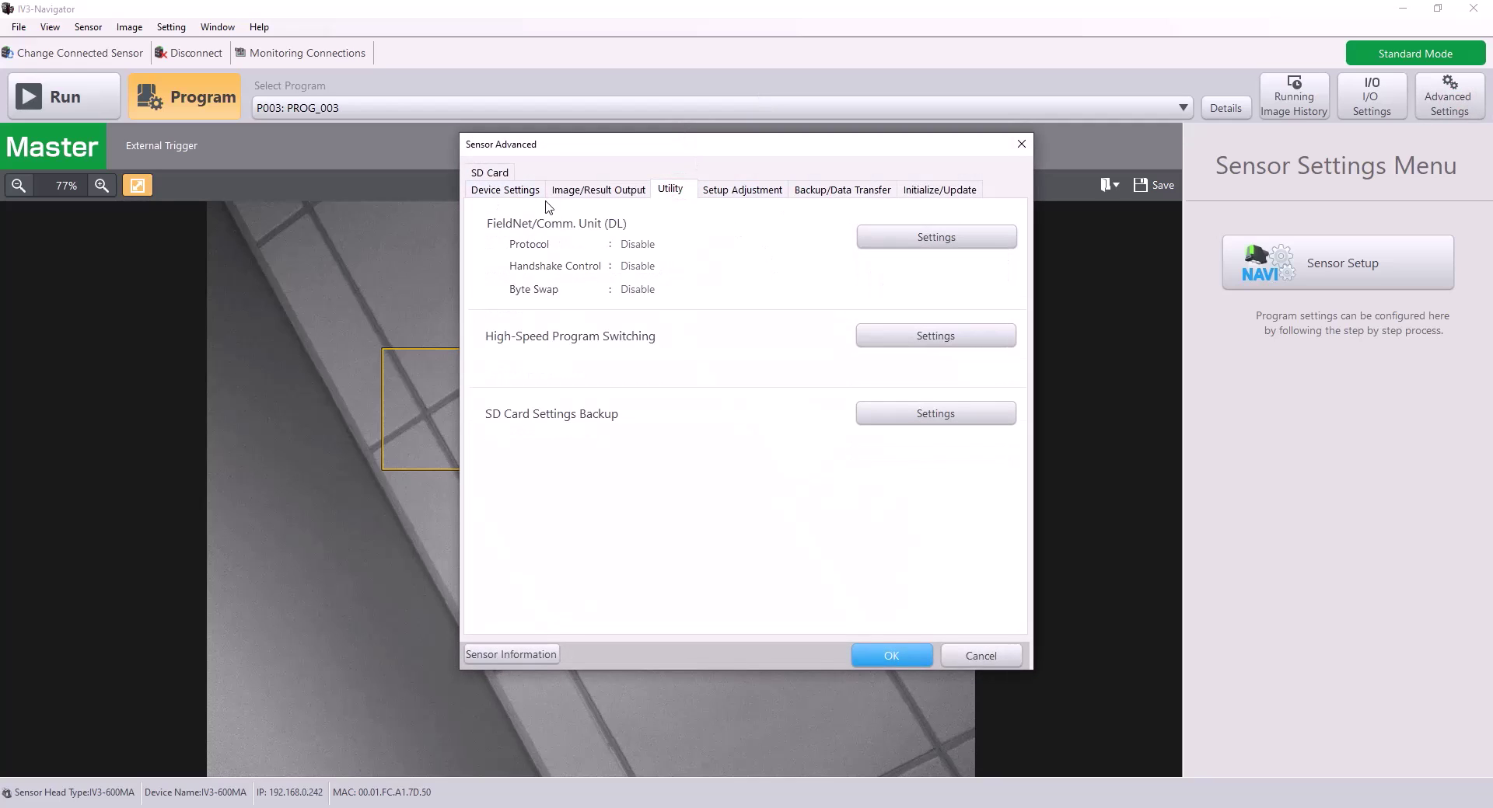
{"action": "left_click", "coordinate": [917, 241]}
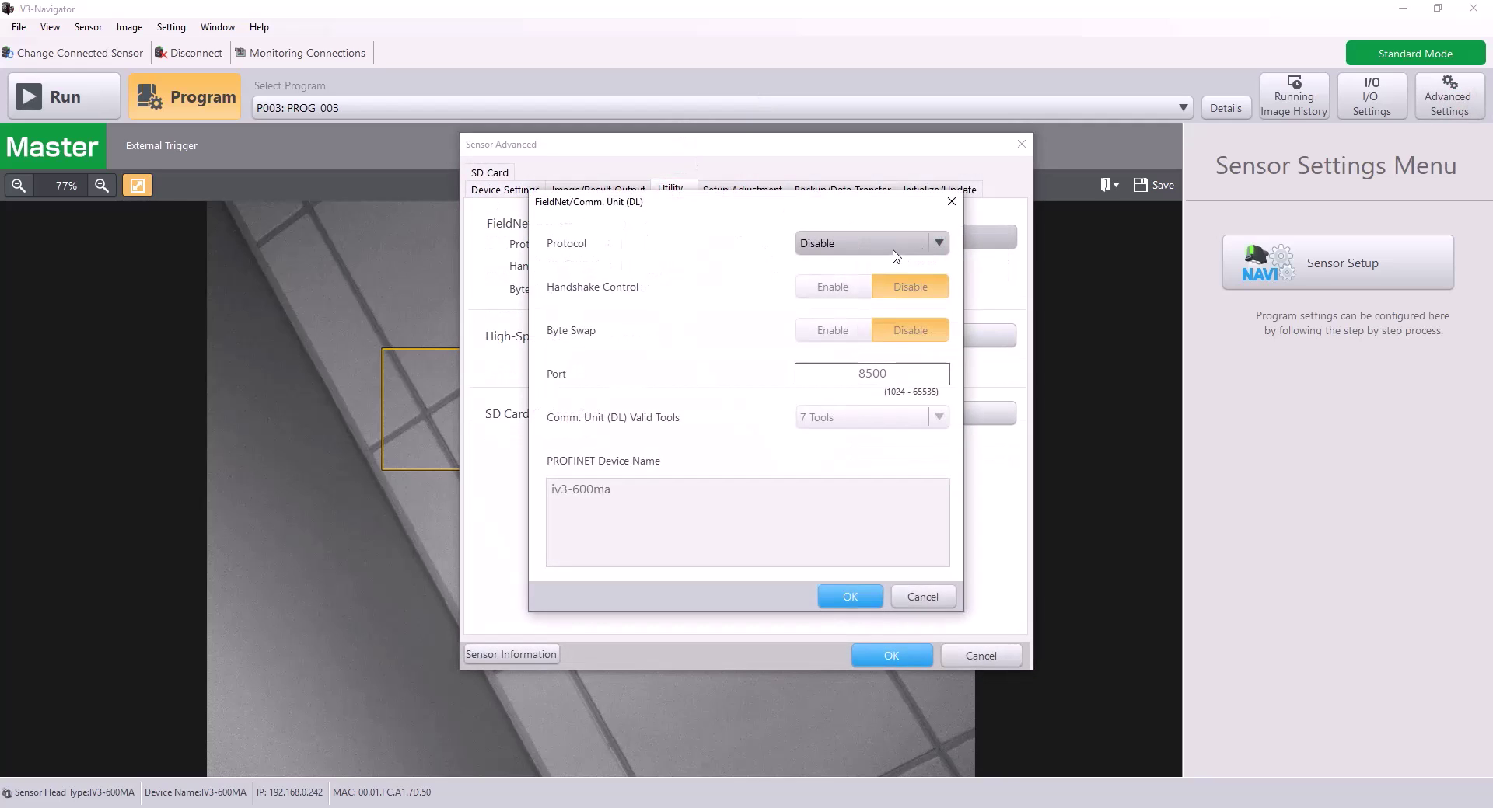
- Set the protocol to PROFINET with device name iv3-600ma and confirm the sensor restart
{"action": "left_click", "coordinate": [894, 250]}
{"action": "left_click", "coordinate": [855, 301]}
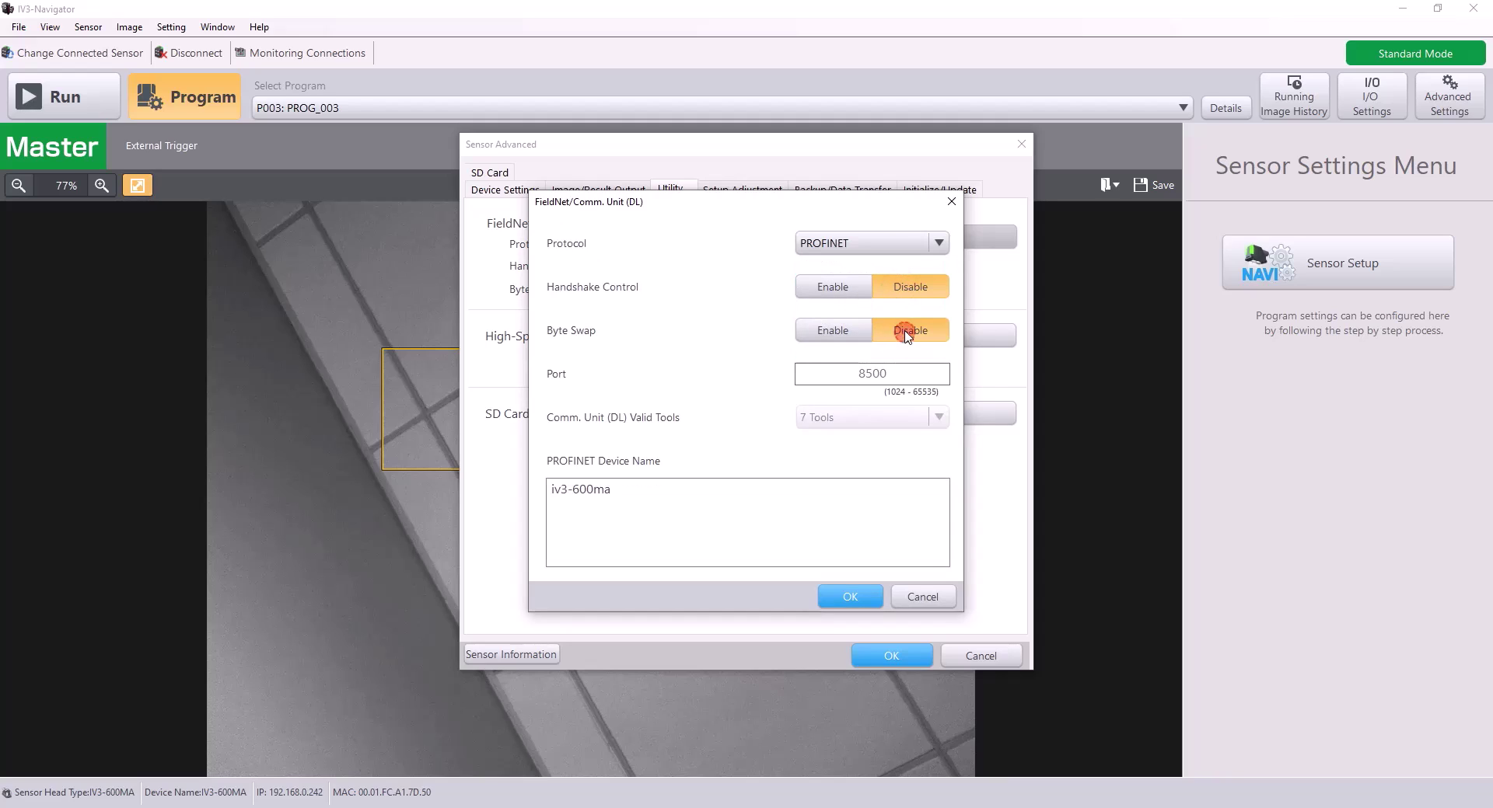
{"action": "triple_click", "coordinate": [695, 490]}
{"action": "left_click", "coordinate": [614, 498]}
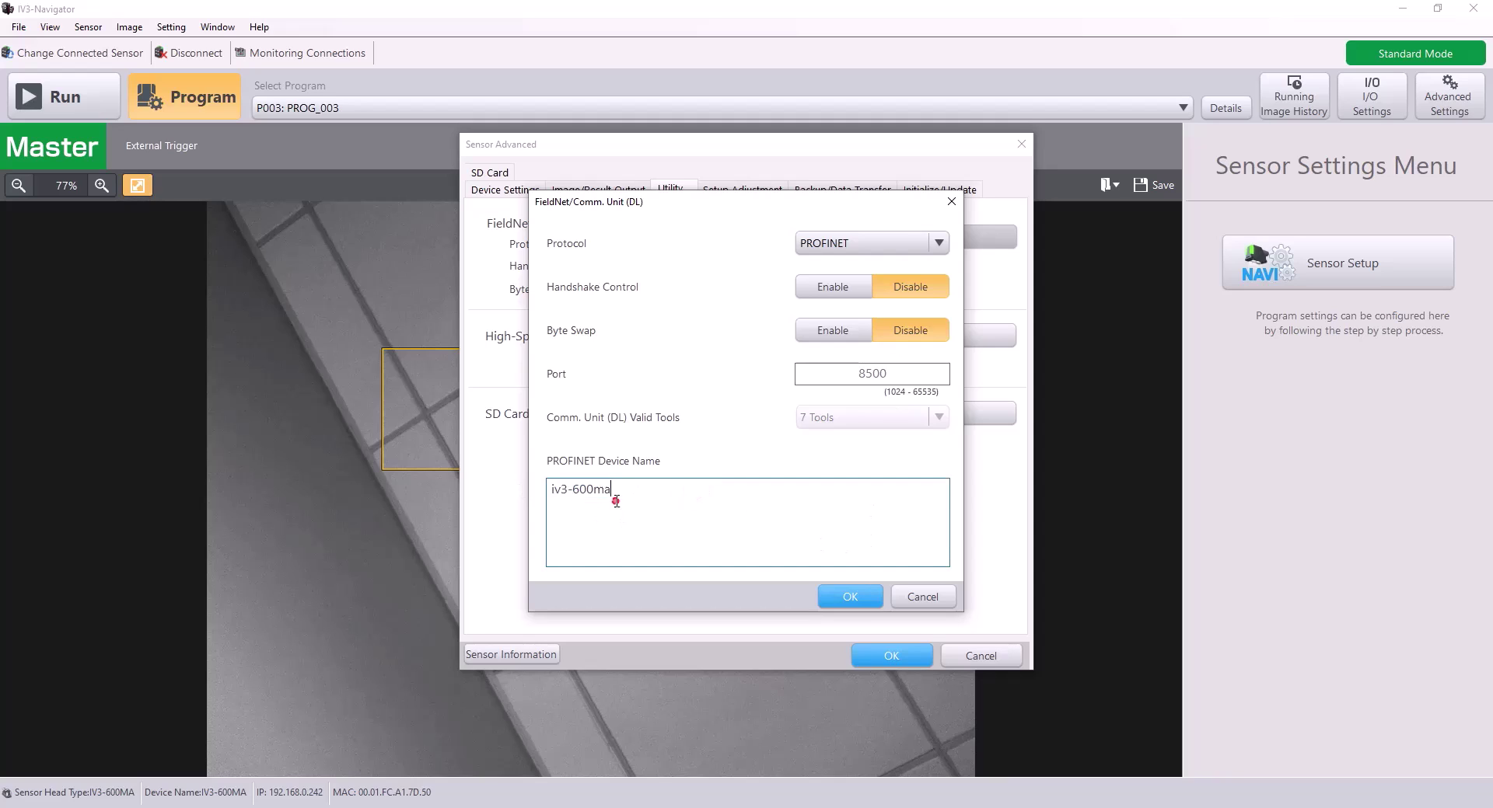
{"action": "left_click", "coordinate": [851, 598]}
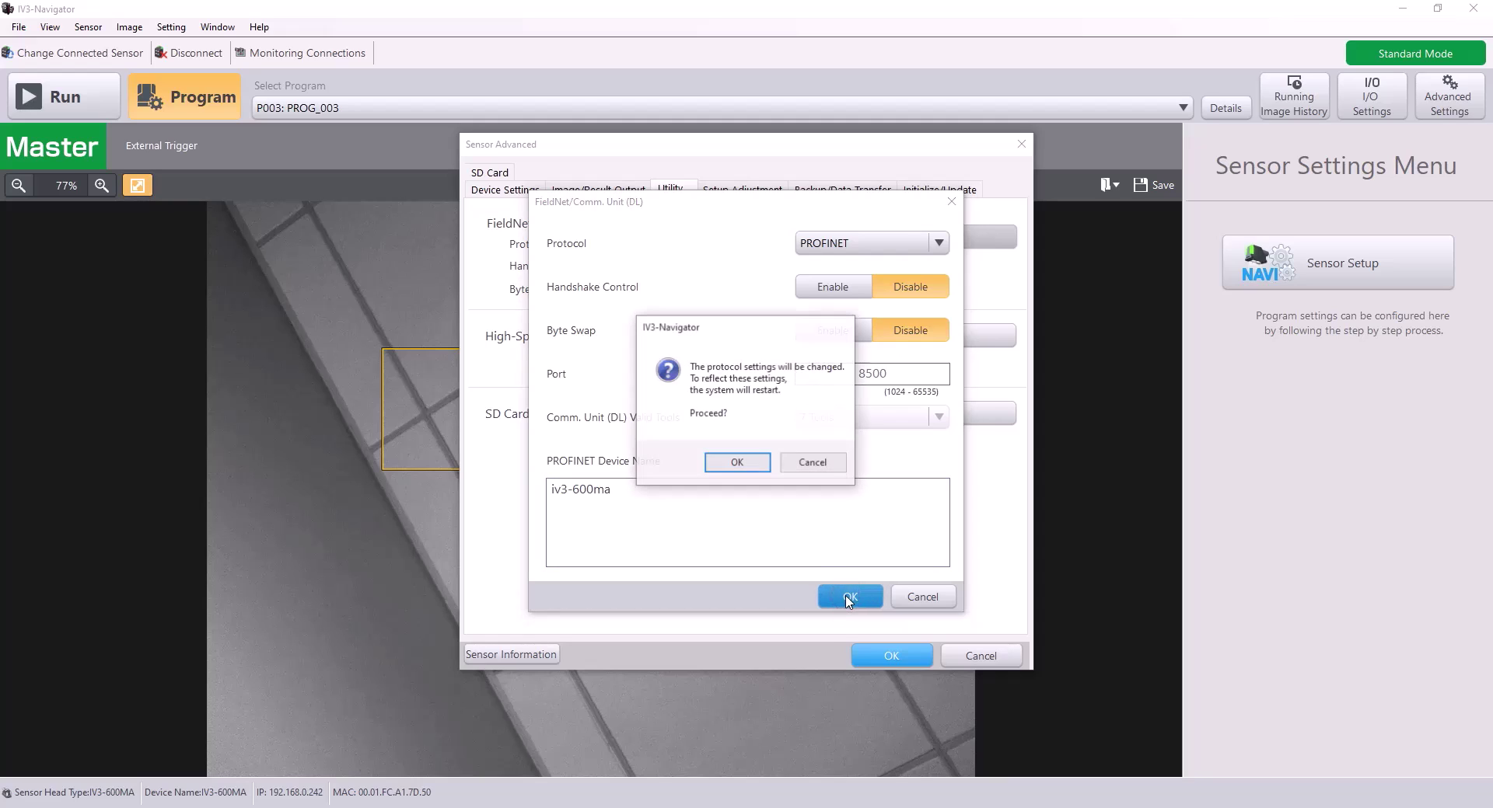
{"action": "left_click", "coordinate": [737, 463]}
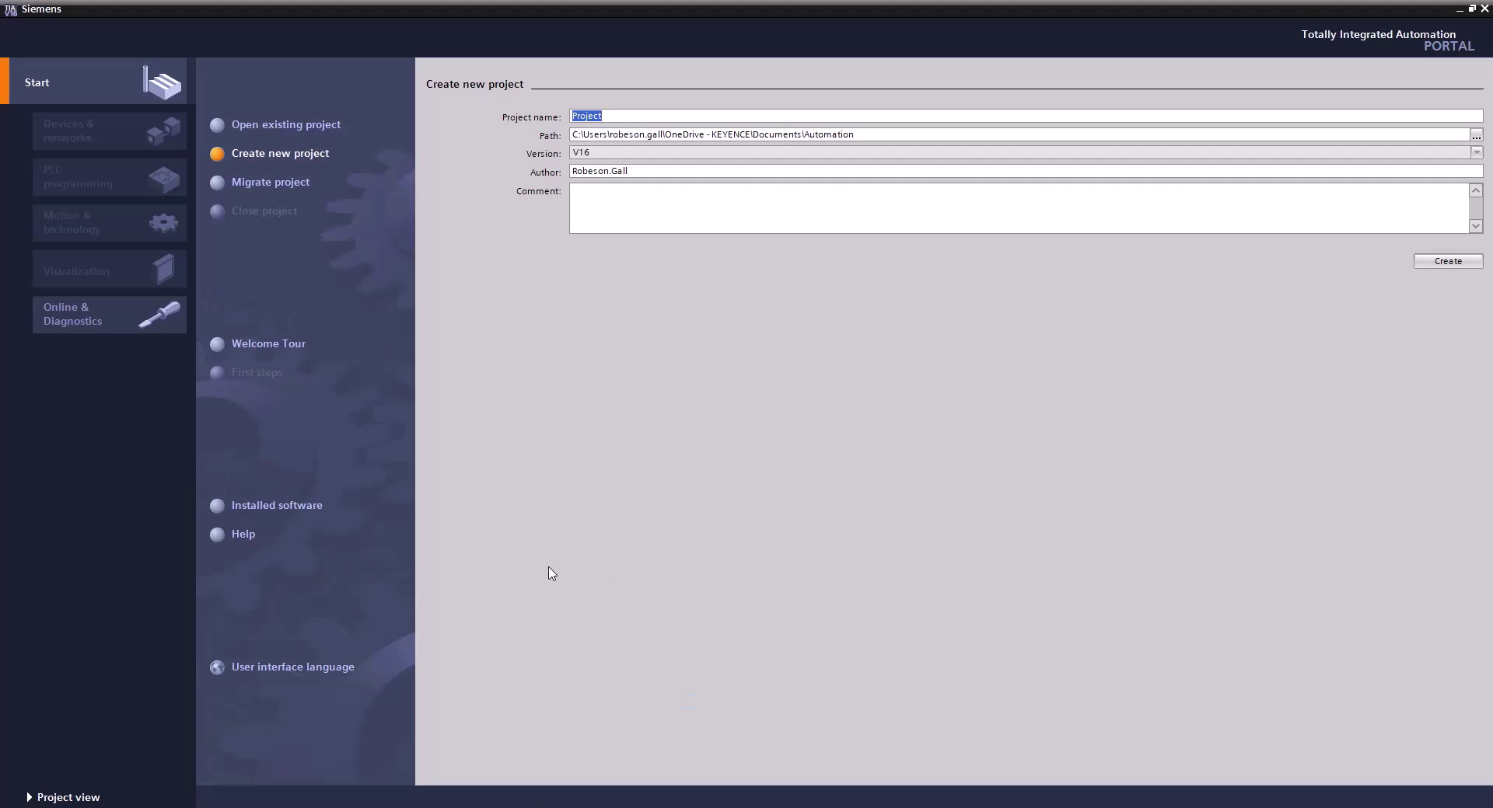
- Create the project 'IV3 Connection Project' and switch to its project view
{"action": "left_click", "coordinate": [660, 118]}
{"action": "type", "text": "ction"}
{"action": "left_click", "coordinate": [1424, 261]}
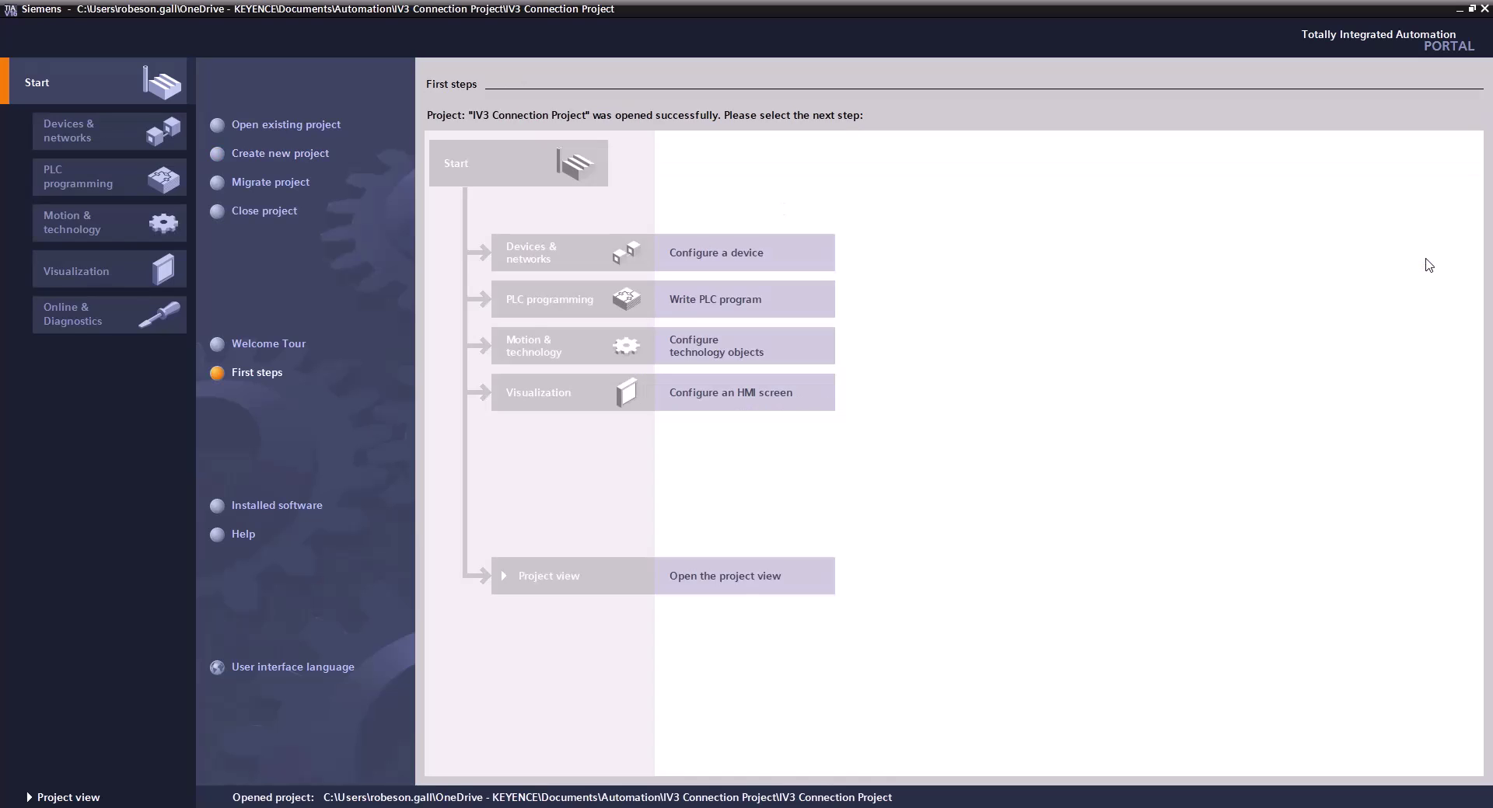
{"action": "left_click", "coordinate": [695, 587]}
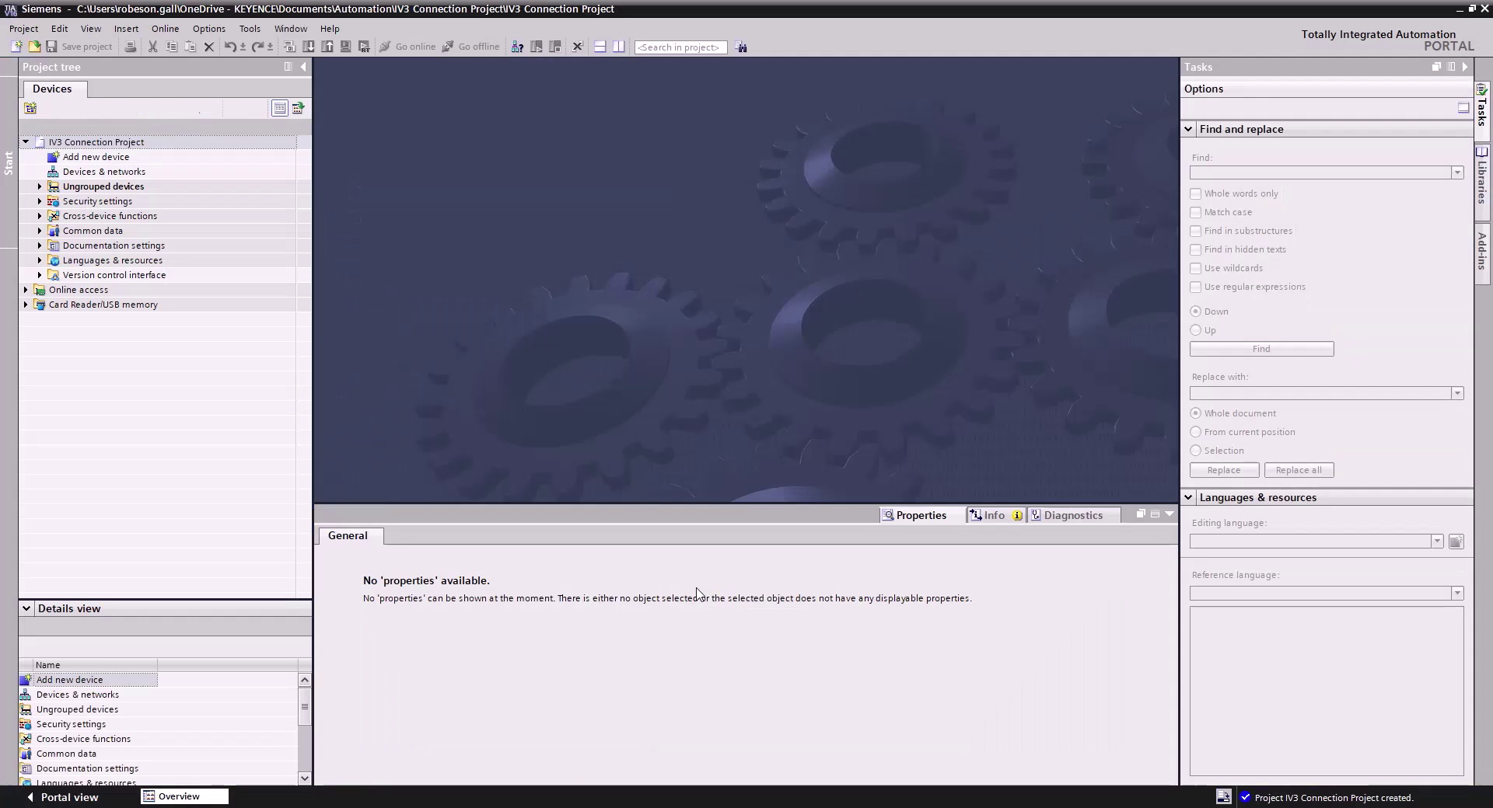
- Add a CPU 1511-1 PN, article 6ES7 511-1AK02-0AB0 V2.8, named PLC_1
{"action": "left_click", "coordinate": [201, 158]}
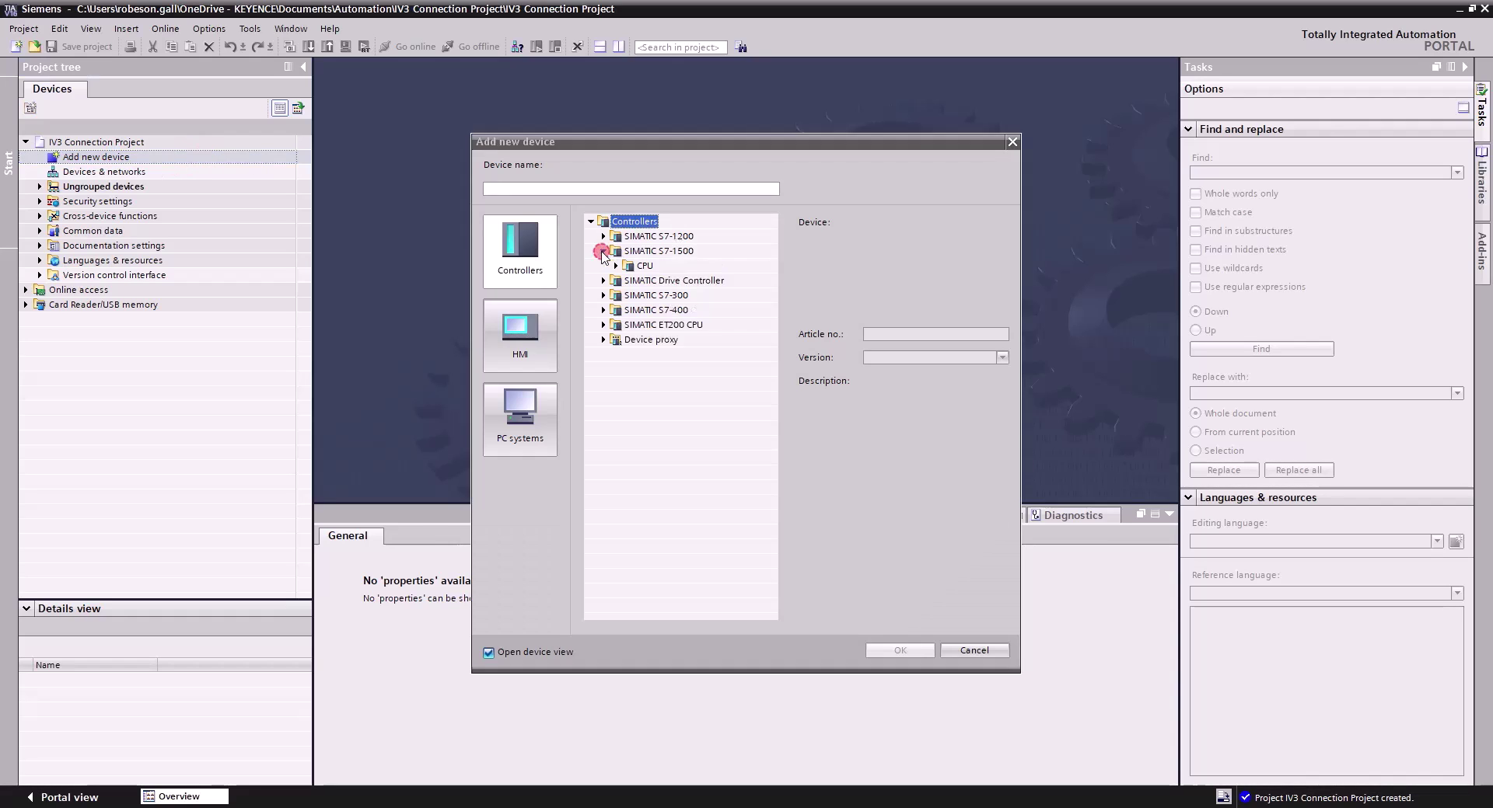
{"action": "double_click", "coordinate": [645, 306]}
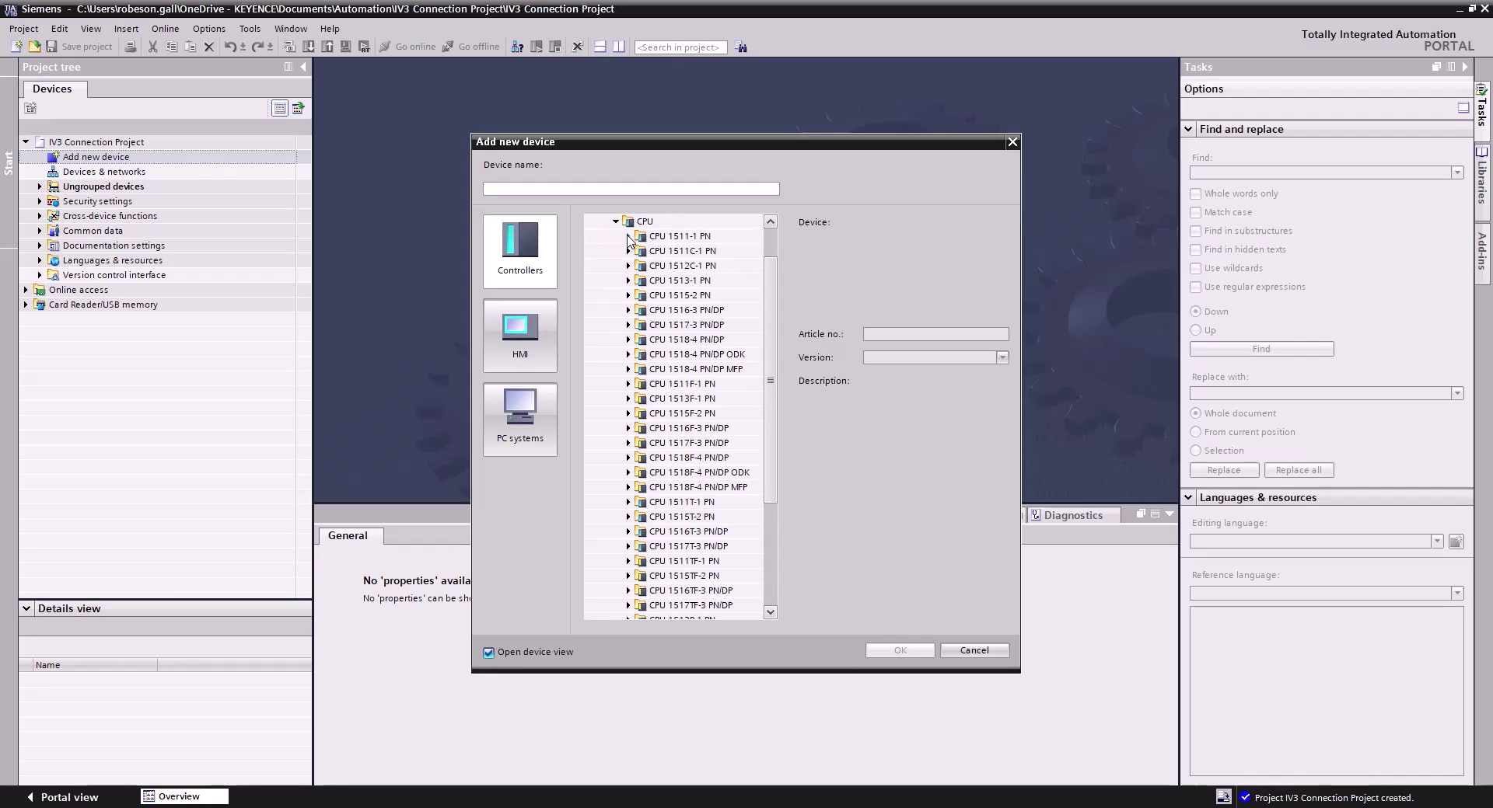
{"action": "left_click", "coordinate": [629, 238]}
{"action": "left_click", "coordinate": [709, 280]}
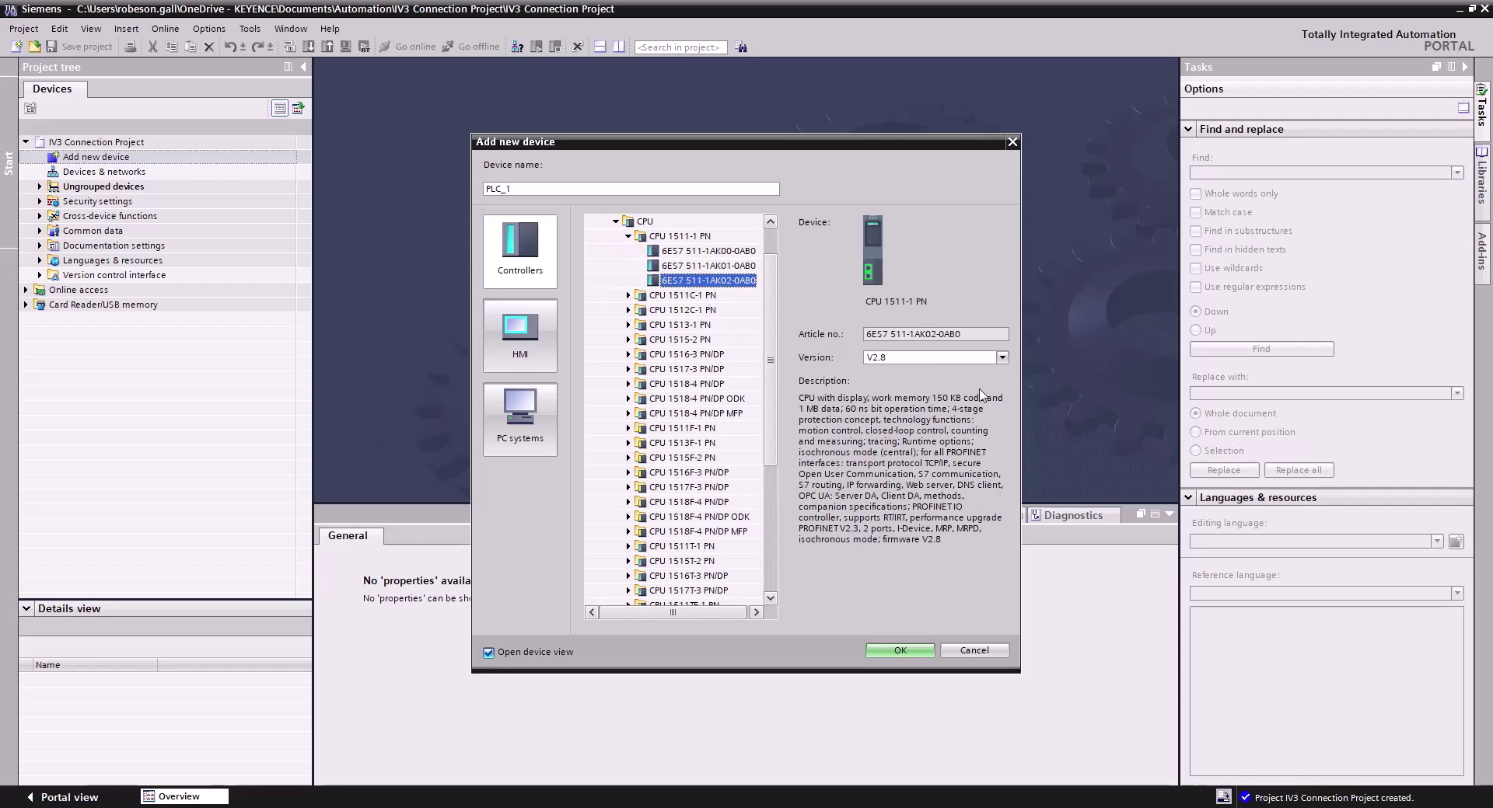
{"action": "left_click", "coordinate": [902, 650]}
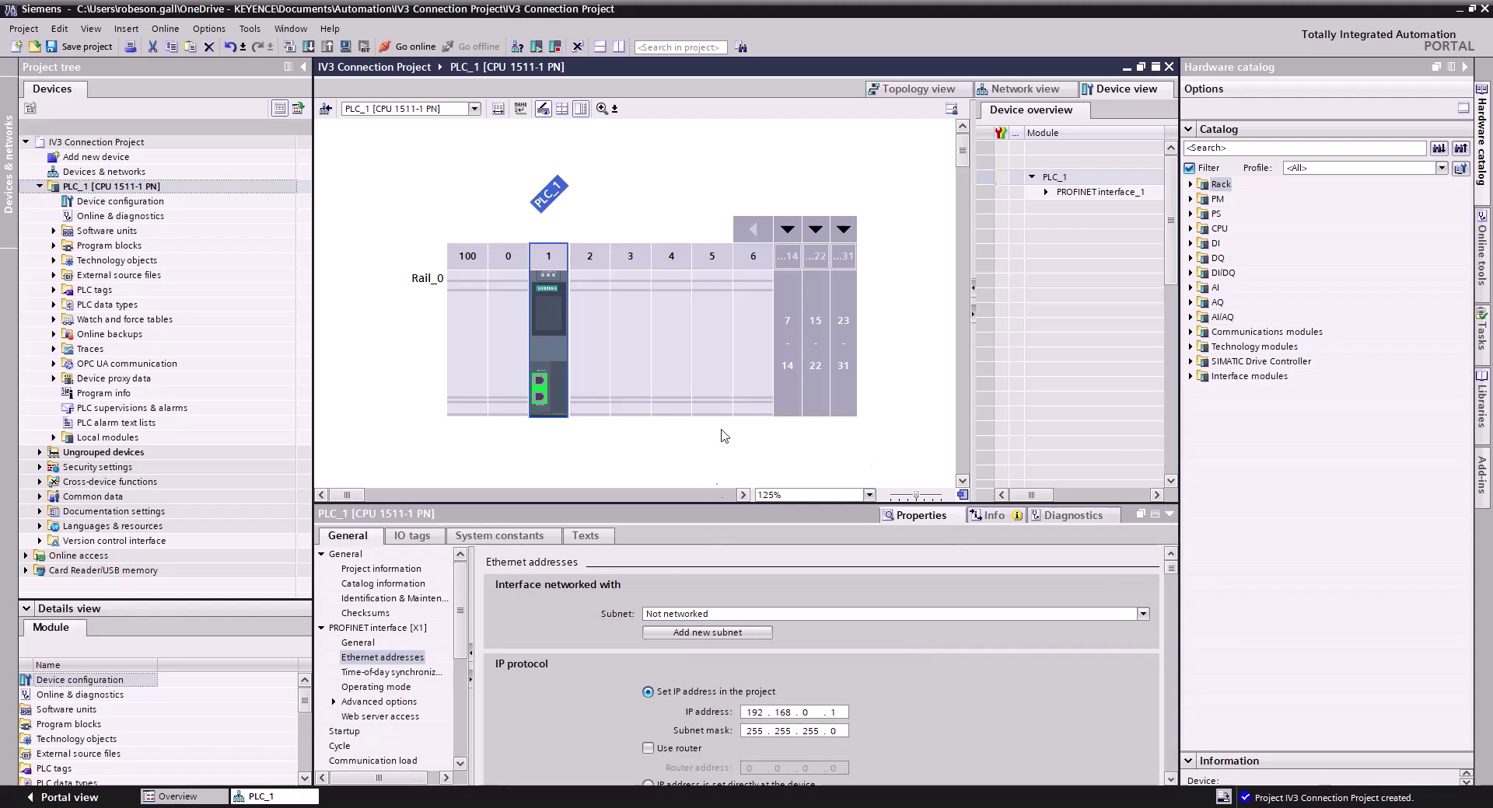
- Attach PLC_1's PROFINET interface to new subnet PN/IE_1 with IP 192.168.0.1
{"action": "left_click", "coordinate": [716, 634]}
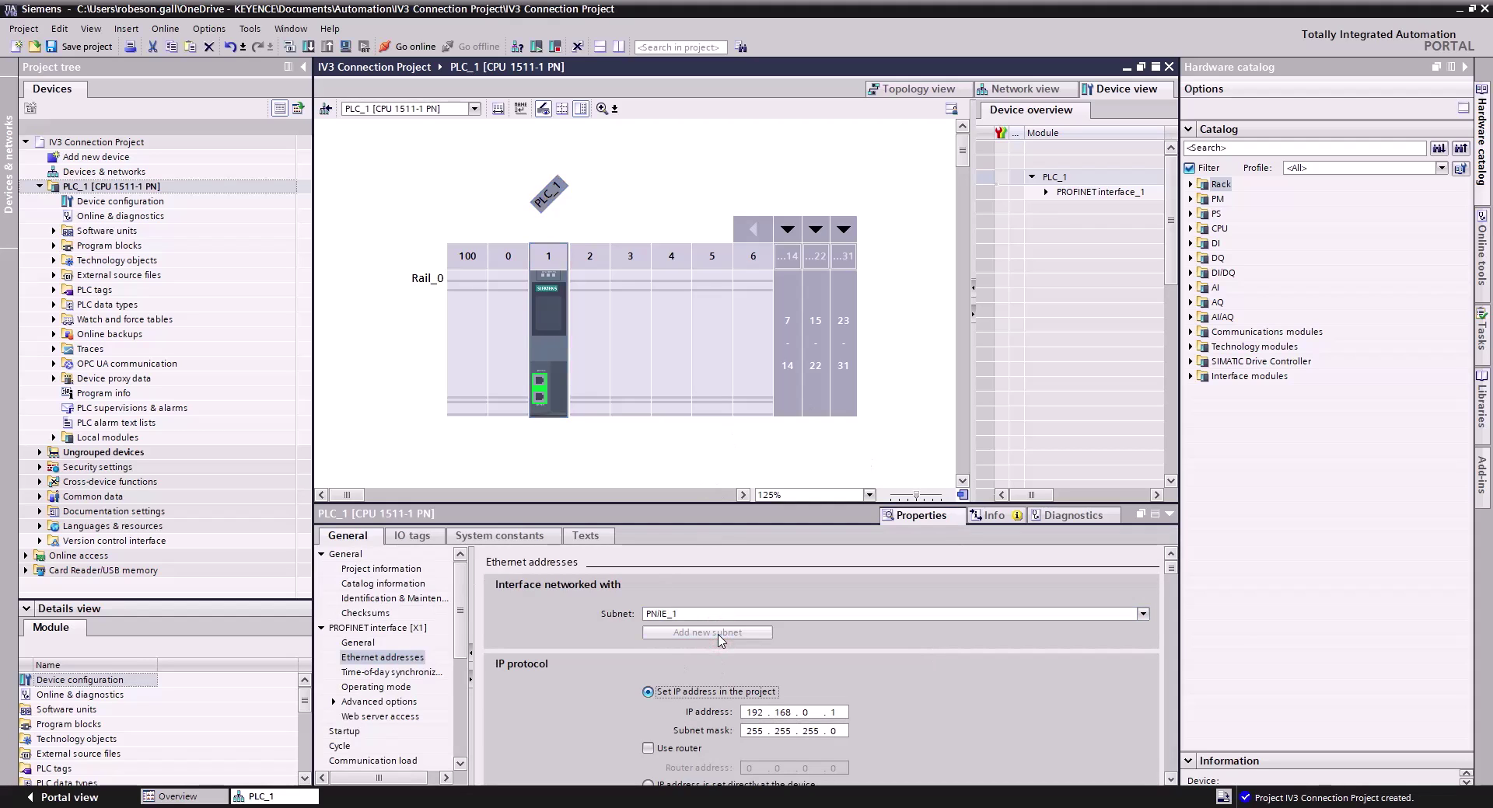
{"action": "left_click", "coordinate": [837, 715]}
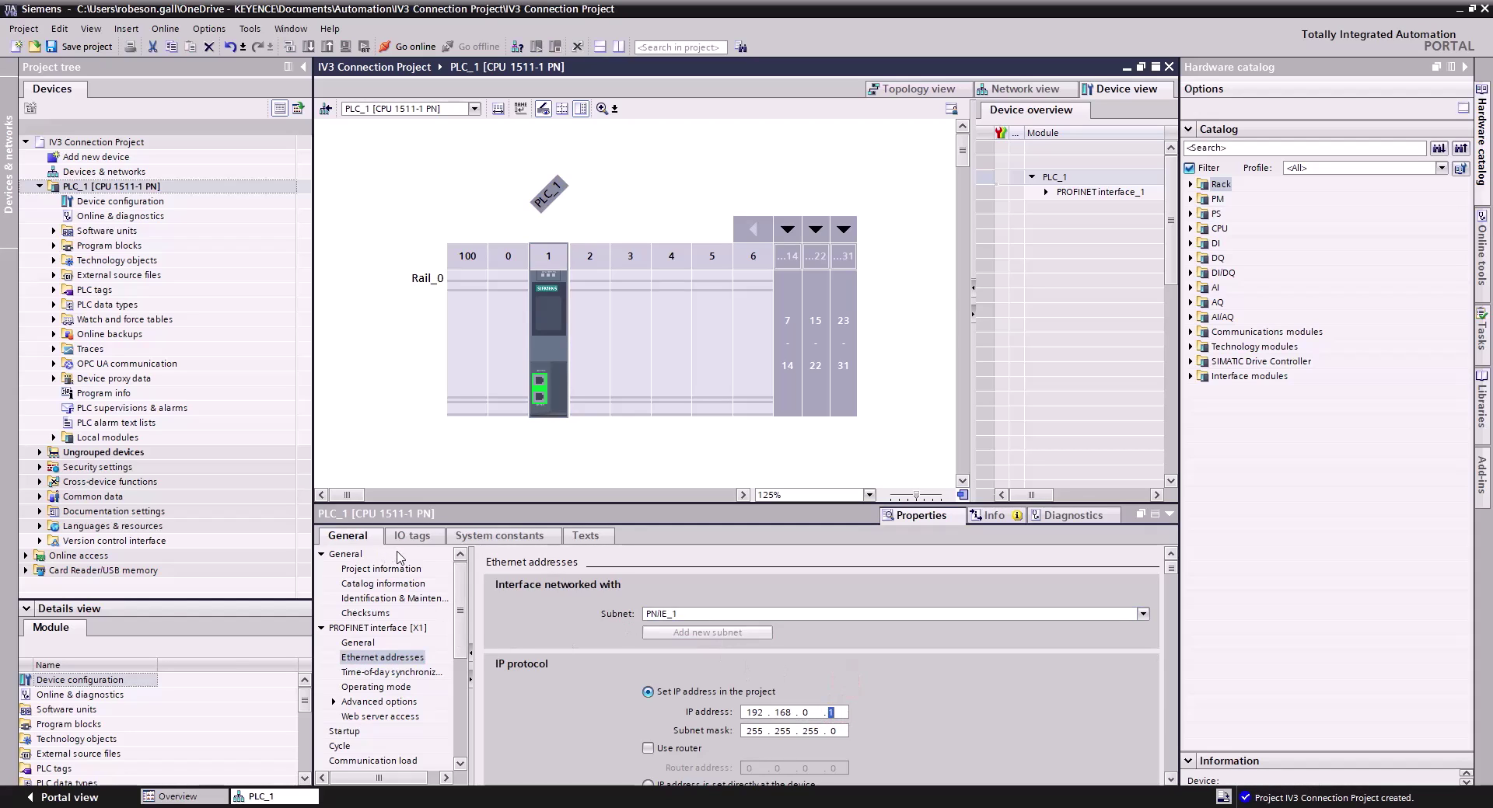
{"action": "left_click", "coordinate": [209, 29]}
{"action": "left_click", "coordinate": [254, 82]}
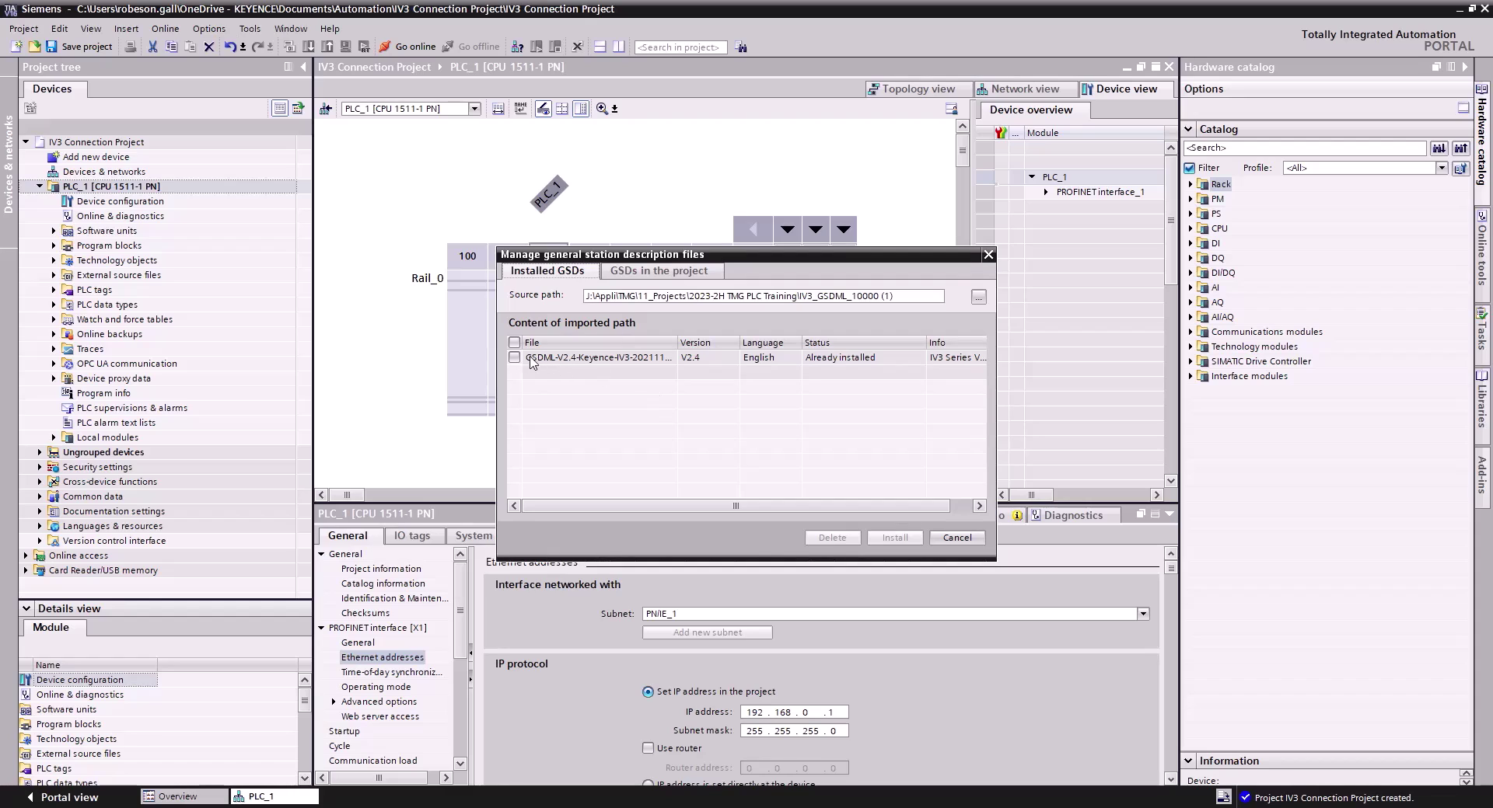
{"action": "left_click", "coordinate": [514, 358]}
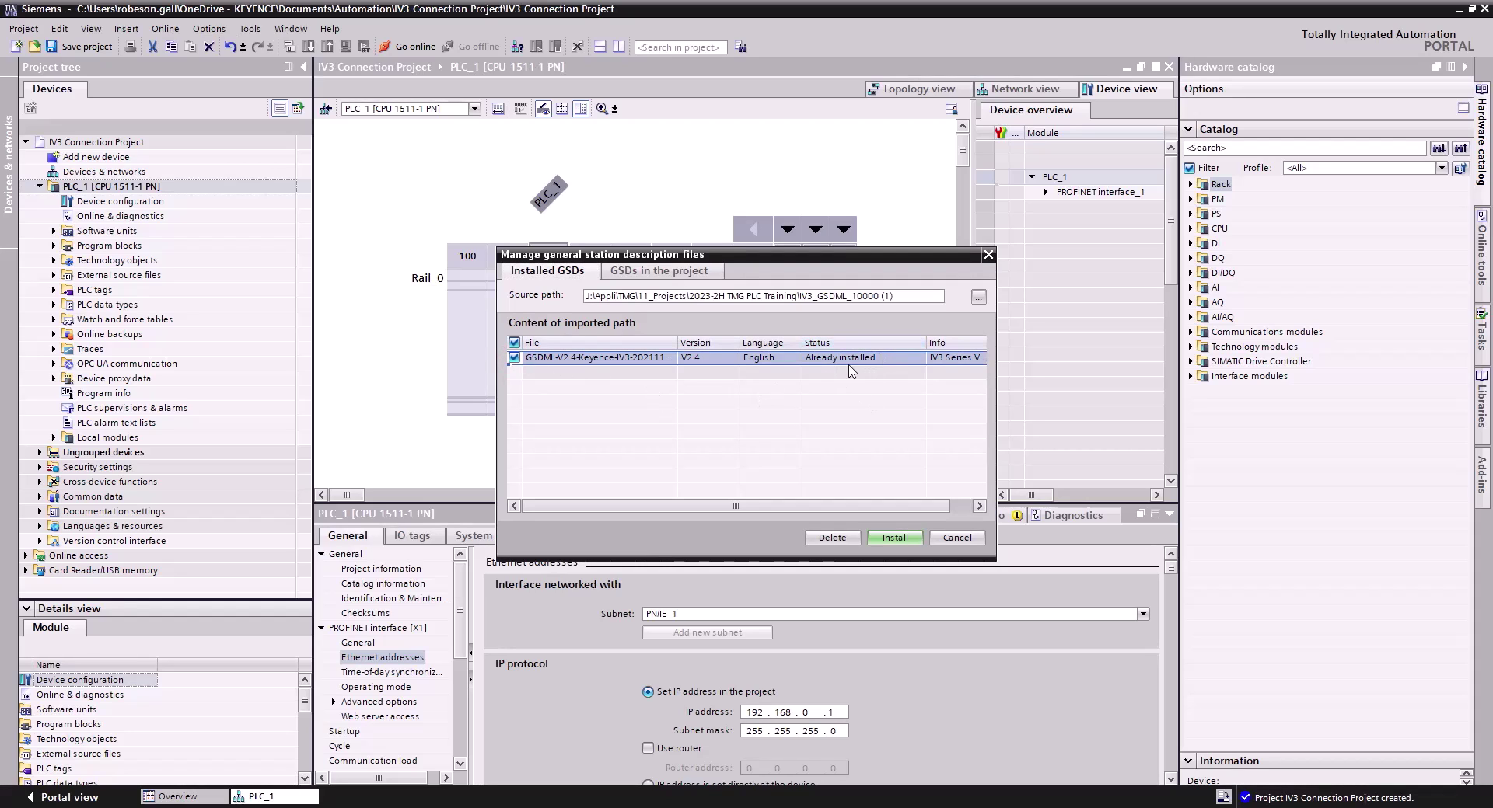
{"action": "left_click", "coordinate": [895, 538]}
{"action": "left_click", "coordinate": [952, 544]}
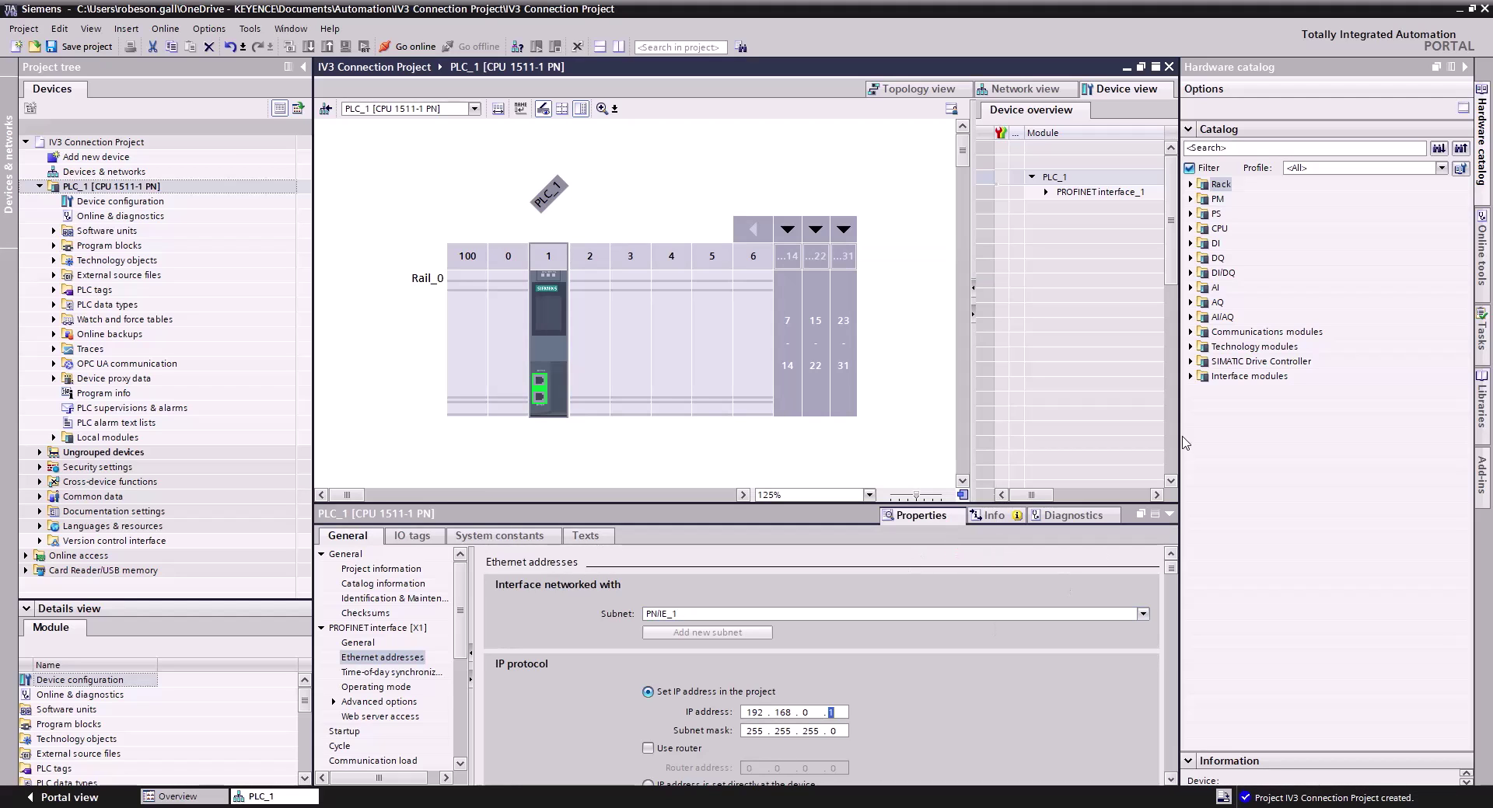
- Place the Keyence IV3-XXXX vision sensor from the PROFINET IO catalog into the network view
{"action": "left_click", "coordinate": [1034, 90]}
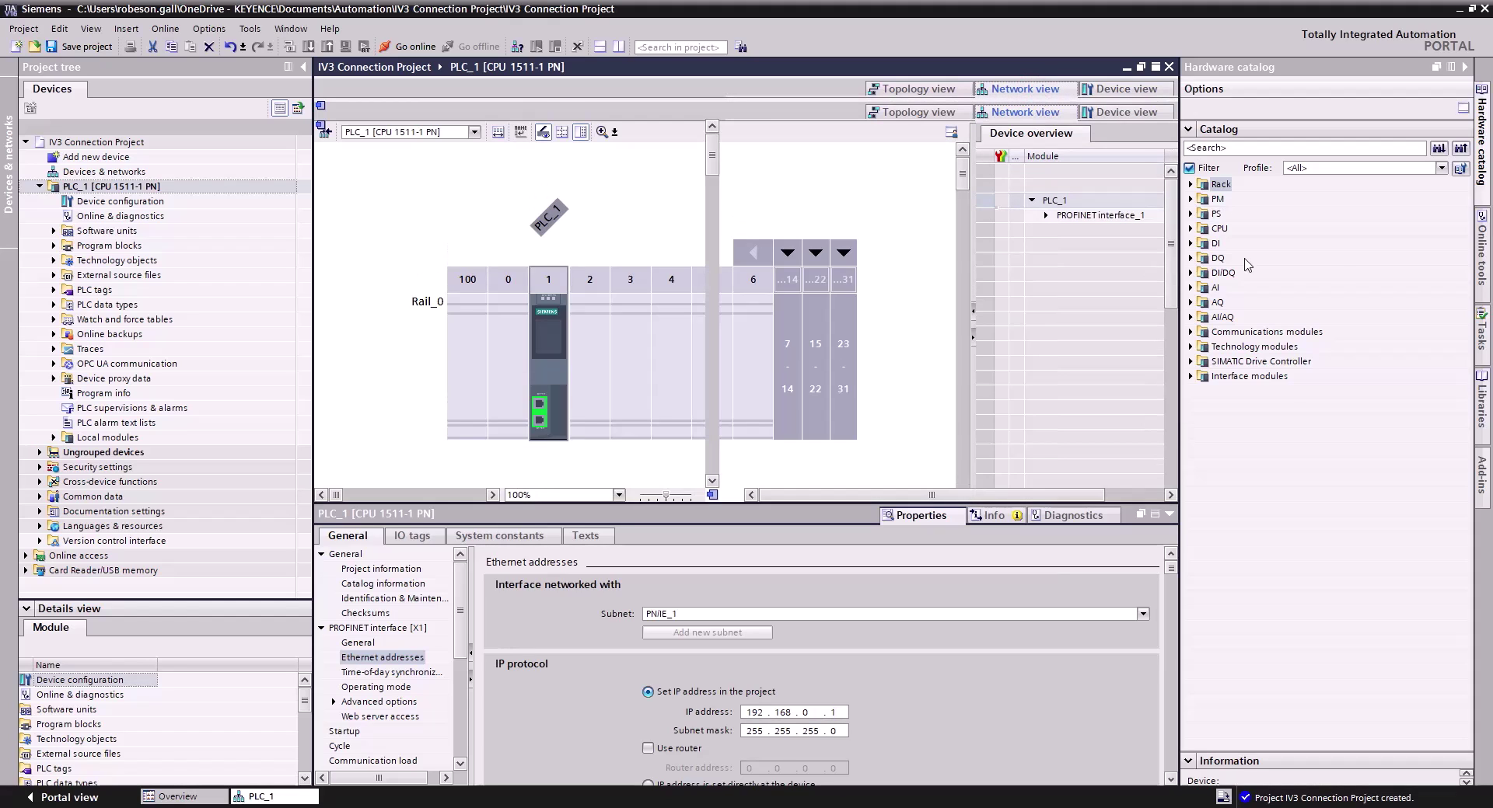
{"action": "left_click", "coordinate": [1190, 317]}
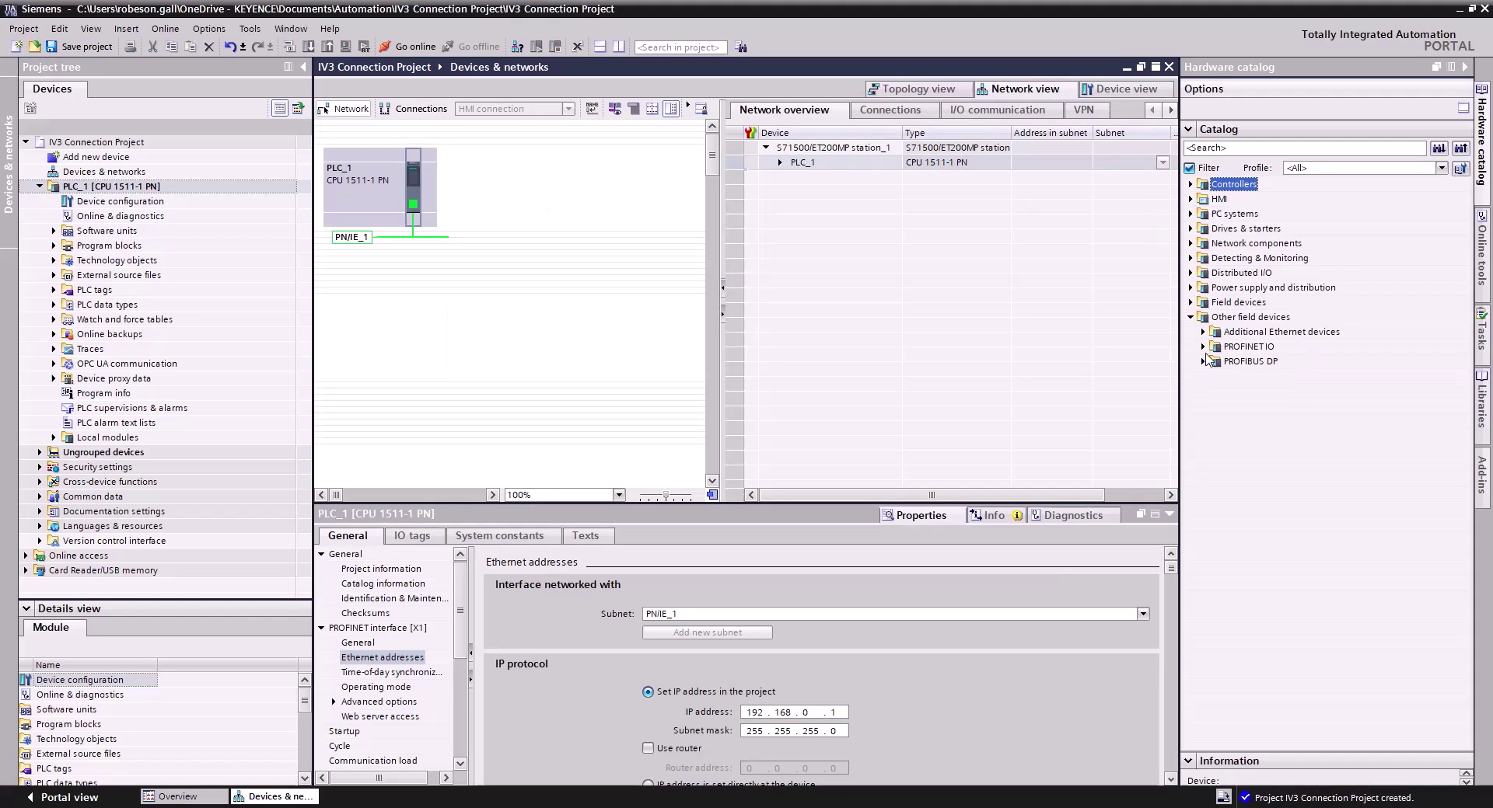
{"action": "left_click", "coordinate": [1203, 347]}
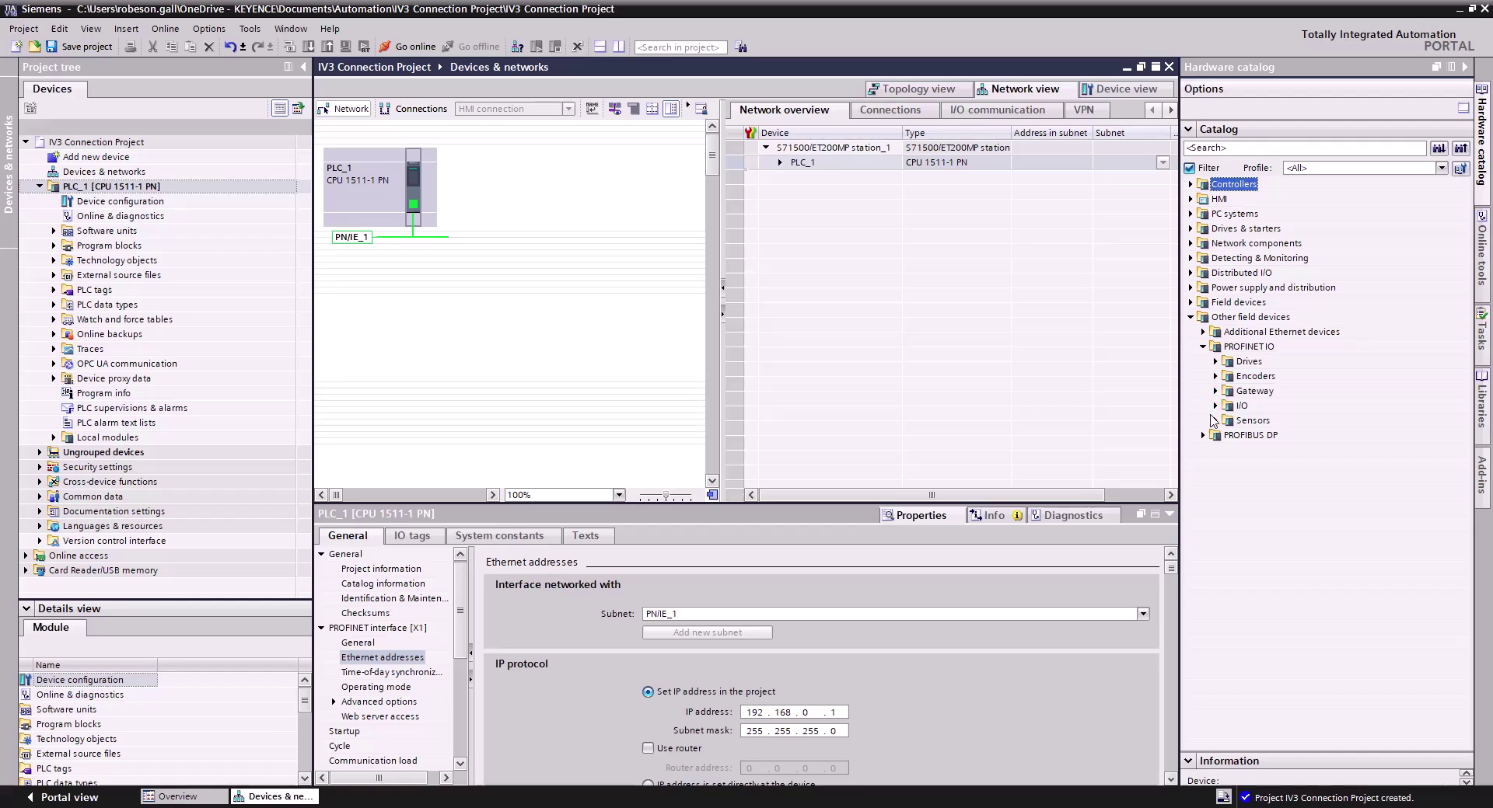
{"action": "left_click", "coordinate": [1214, 420]}
{"action": "left_click", "coordinate": [1228, 435]}
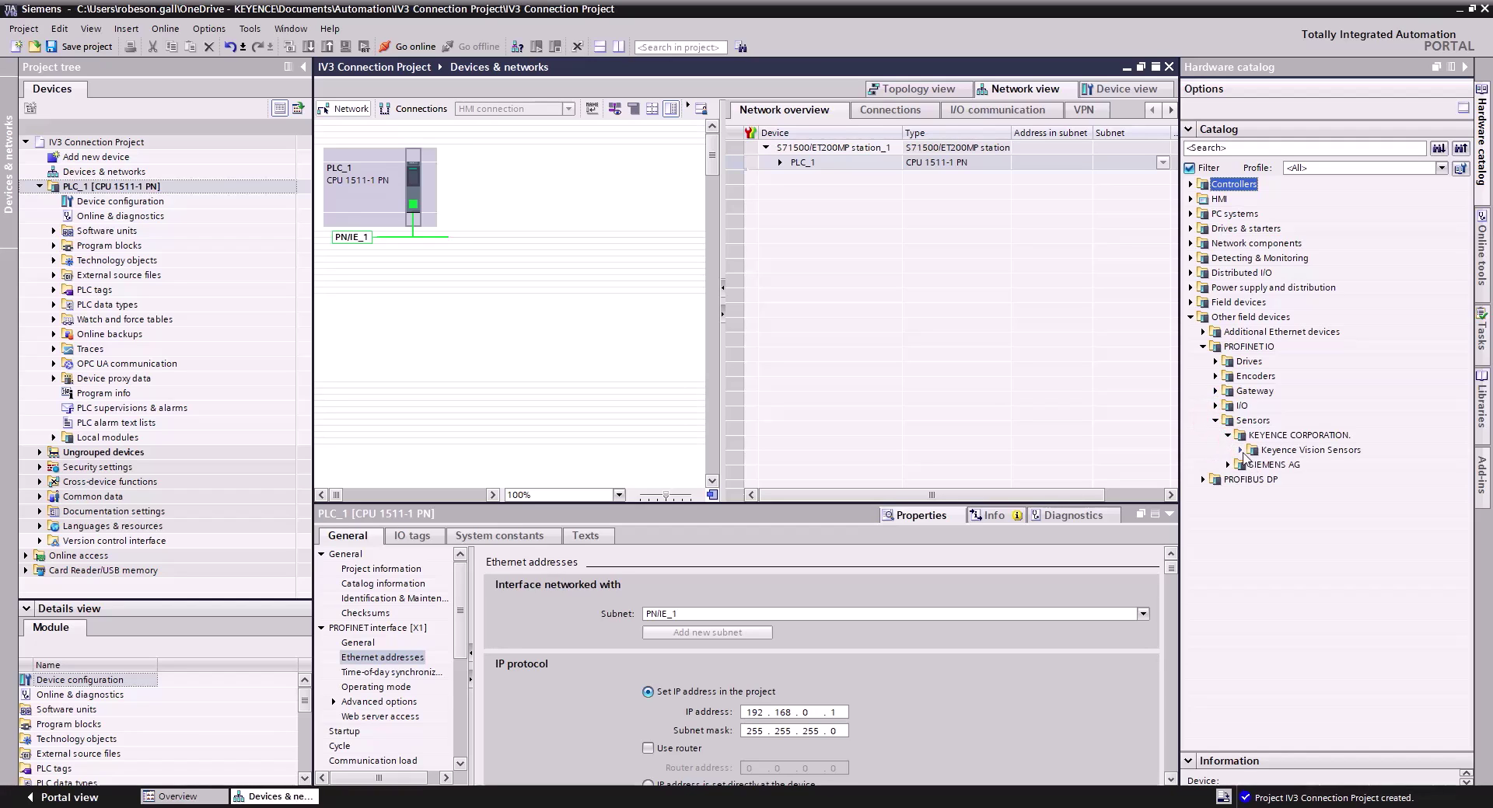
{"action": "left_click", "coordinate": [1240, 450]}
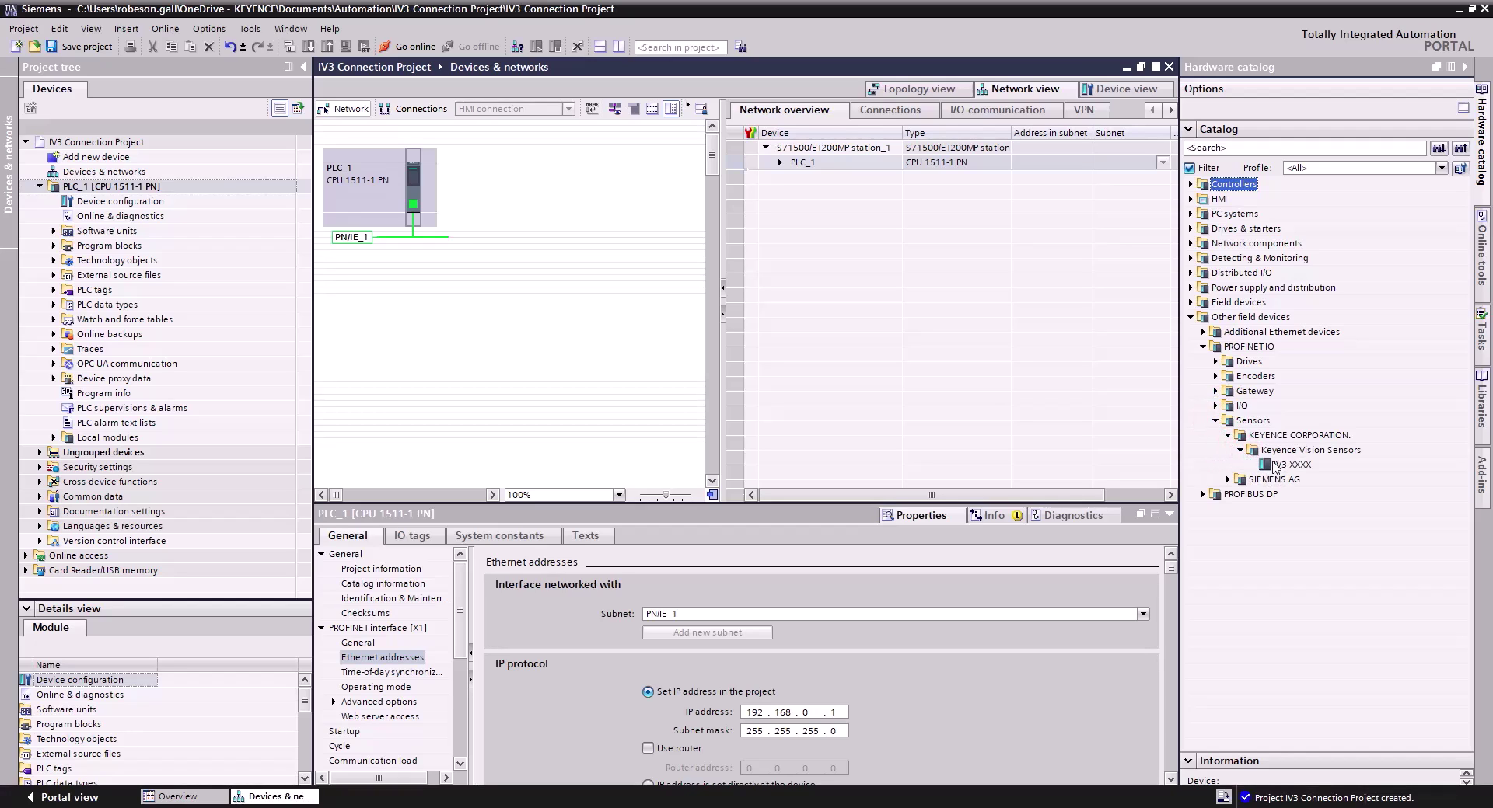
{"action": "left_click", "coordinate": [1279, 466]}
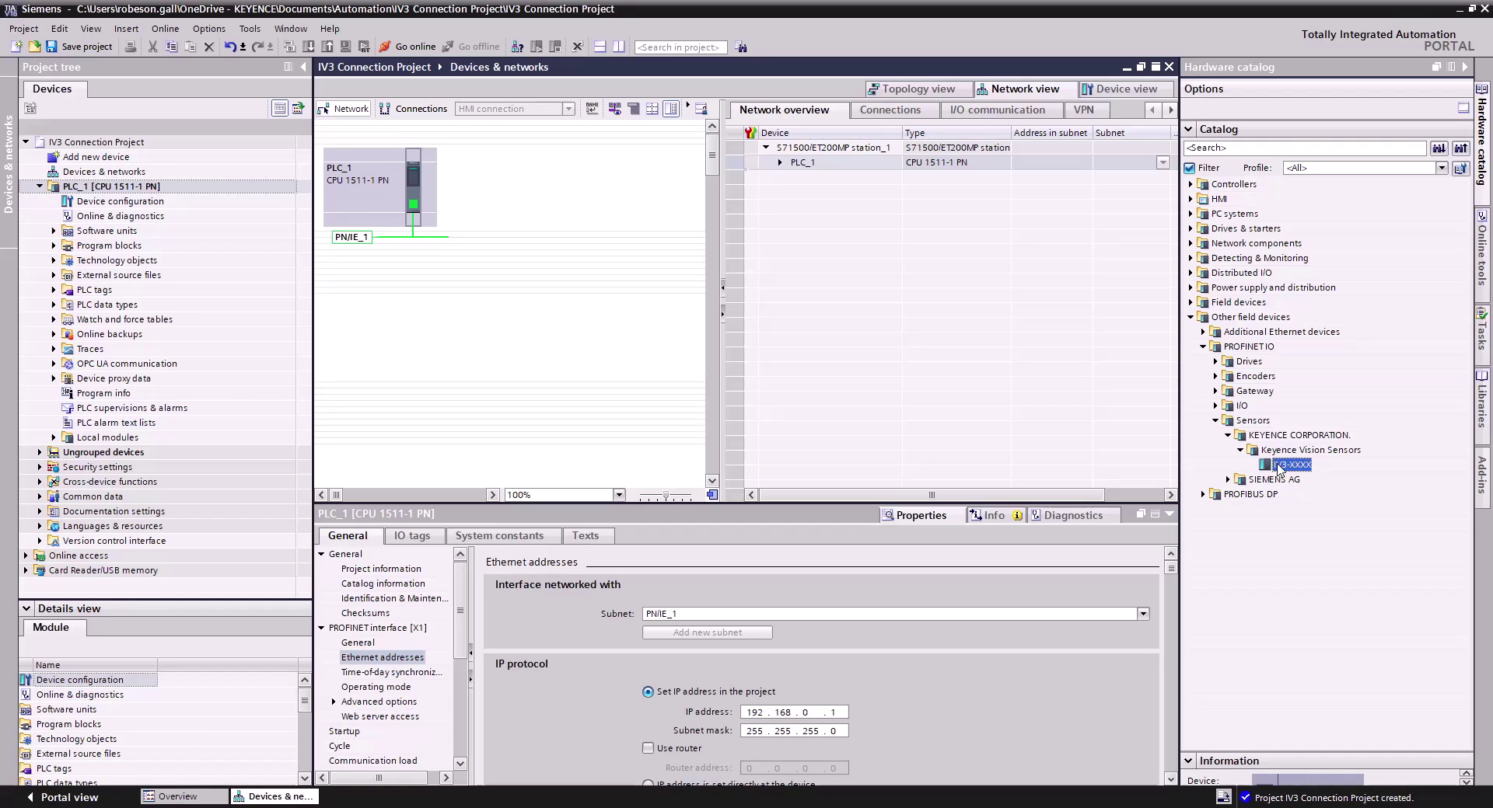
{"action": "left_click_drag", "start_coordinate": [1277, 467], "coordinate": [526, 195]}
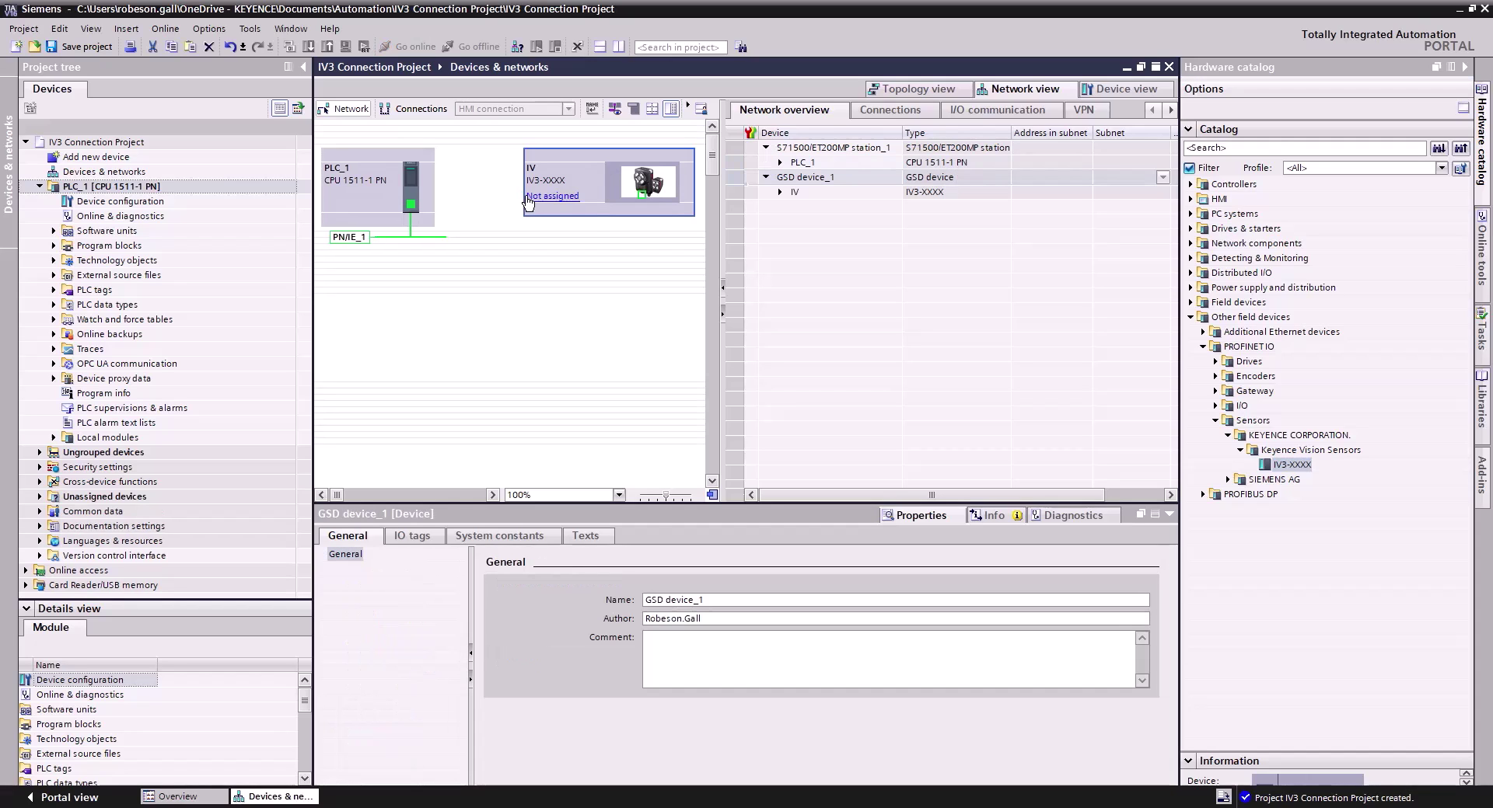
- Link the sensor's port to PLC_1's PROFINET port on PLC_1.PROFINET IO-System
{"action": "left_click", "coordinate": [547, 198]}
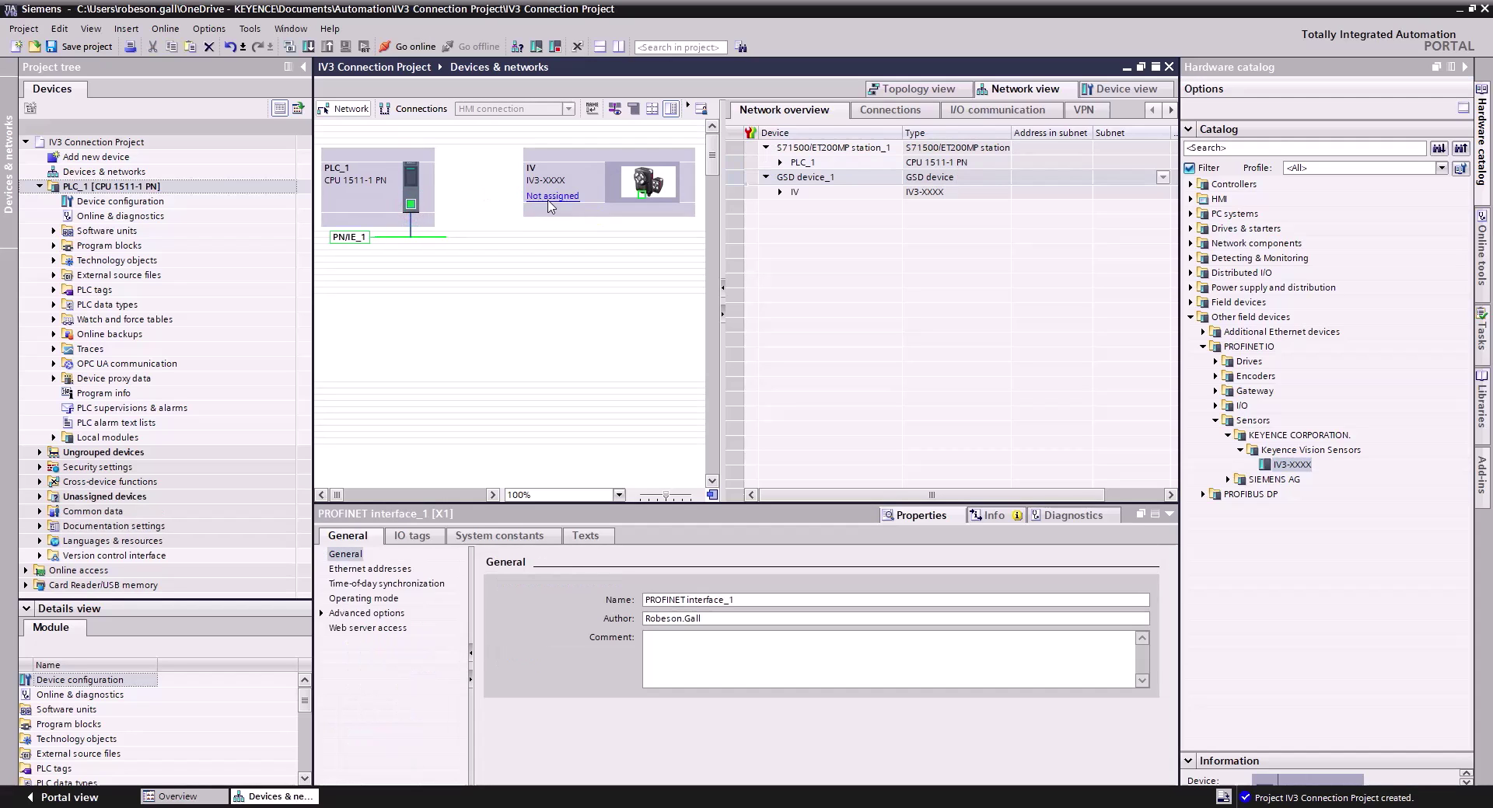
{"action": "left_click_drag", "start_coordinate": [411, 204], "coordinate": [644, 194]}
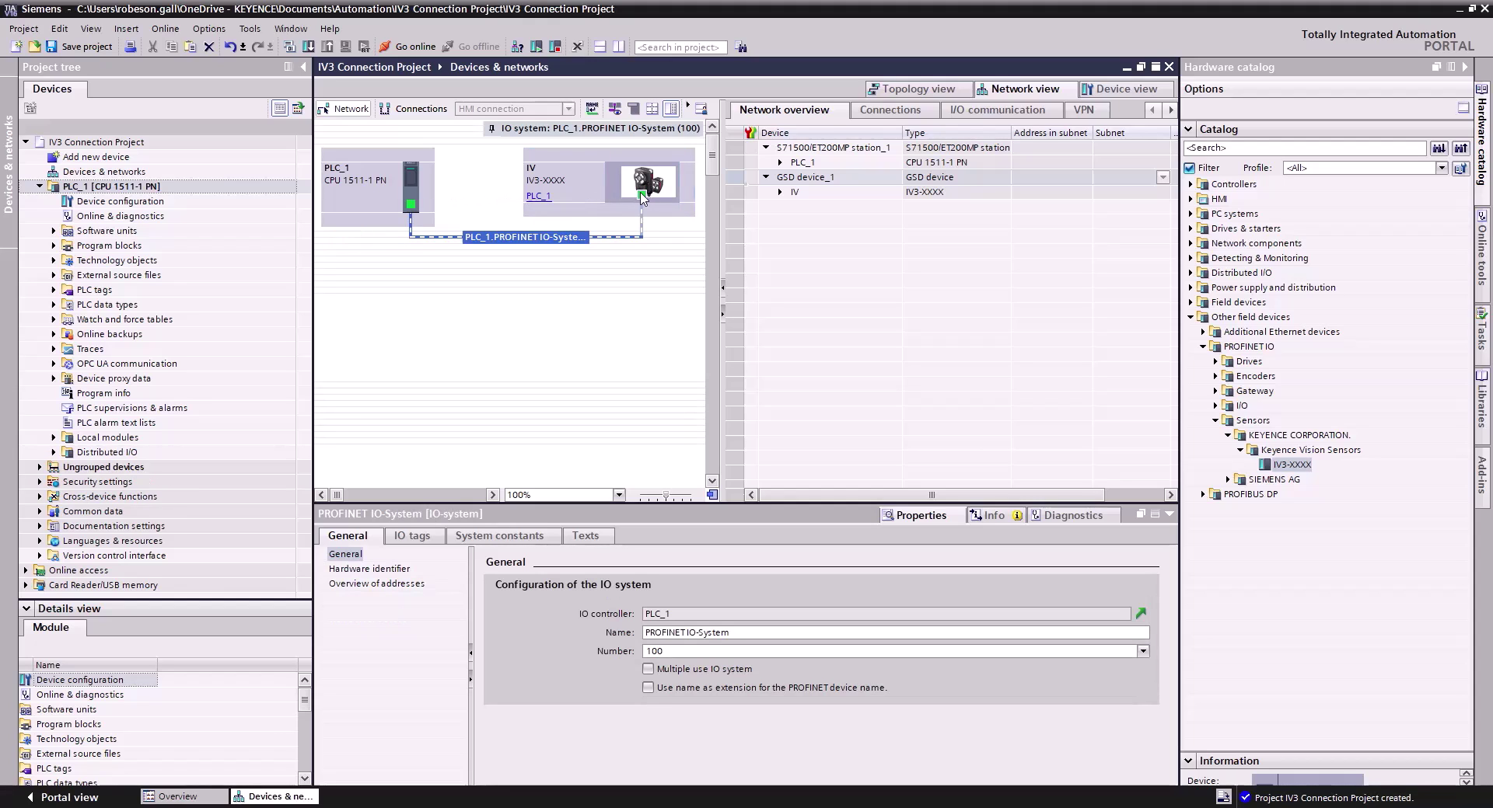
{"action": "left_click", "coordinate": [651, 183]}
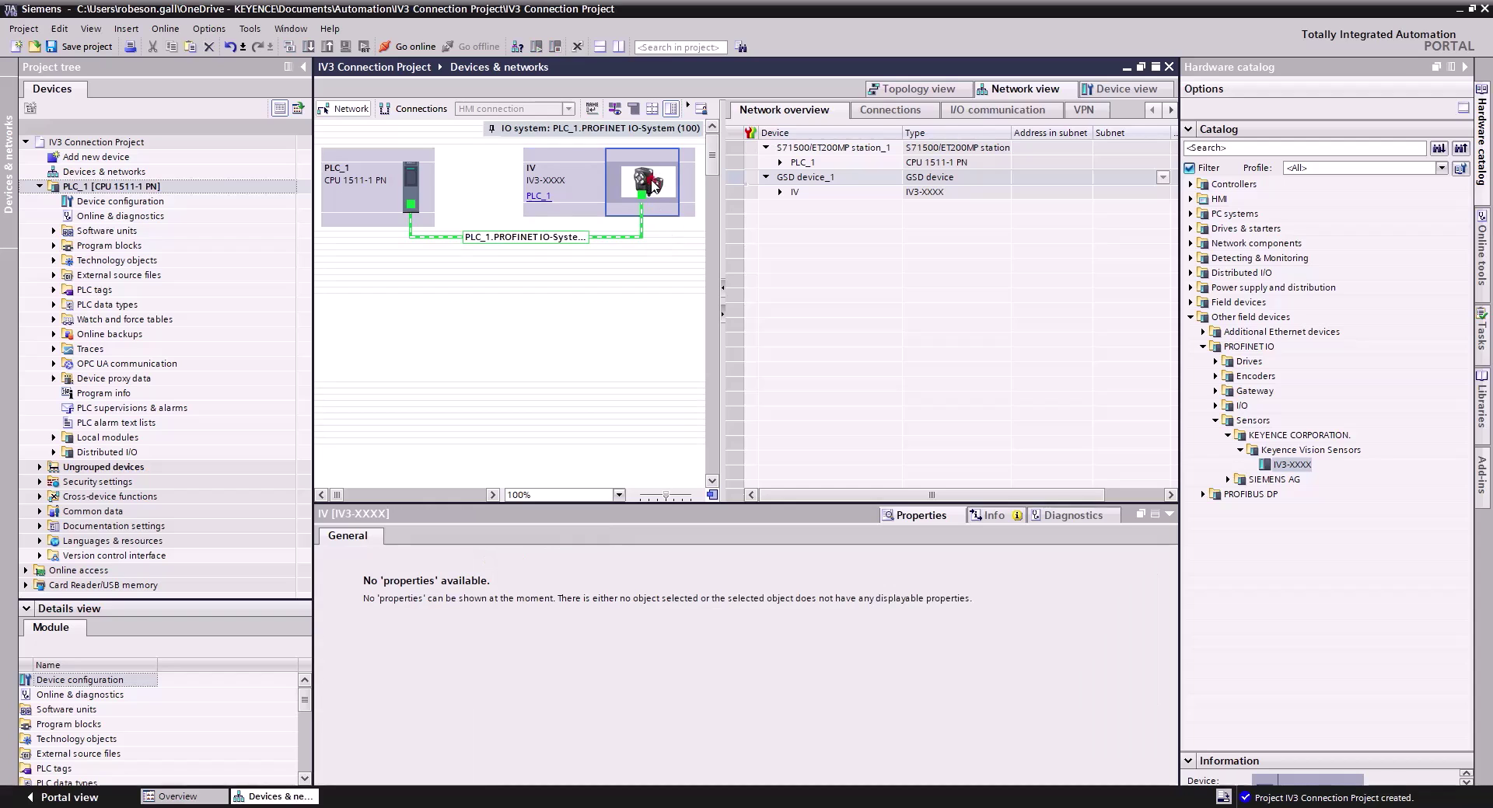
- Rename the IV sensor device to iv3-600ma
{"action": "double_click", "coordinate": [651, 183]}
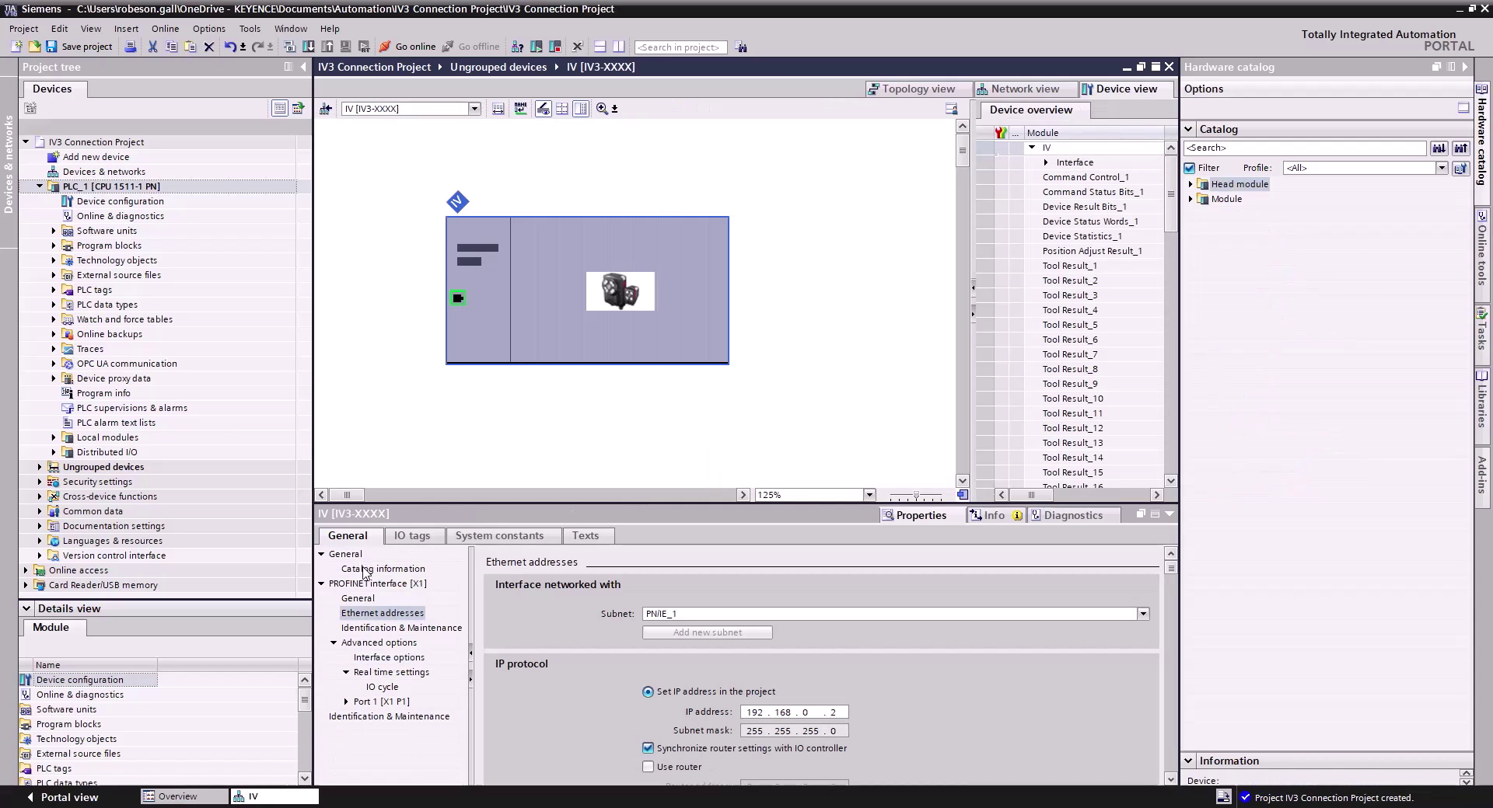
{"action": "double_click", "coordinate": [750, 606]}
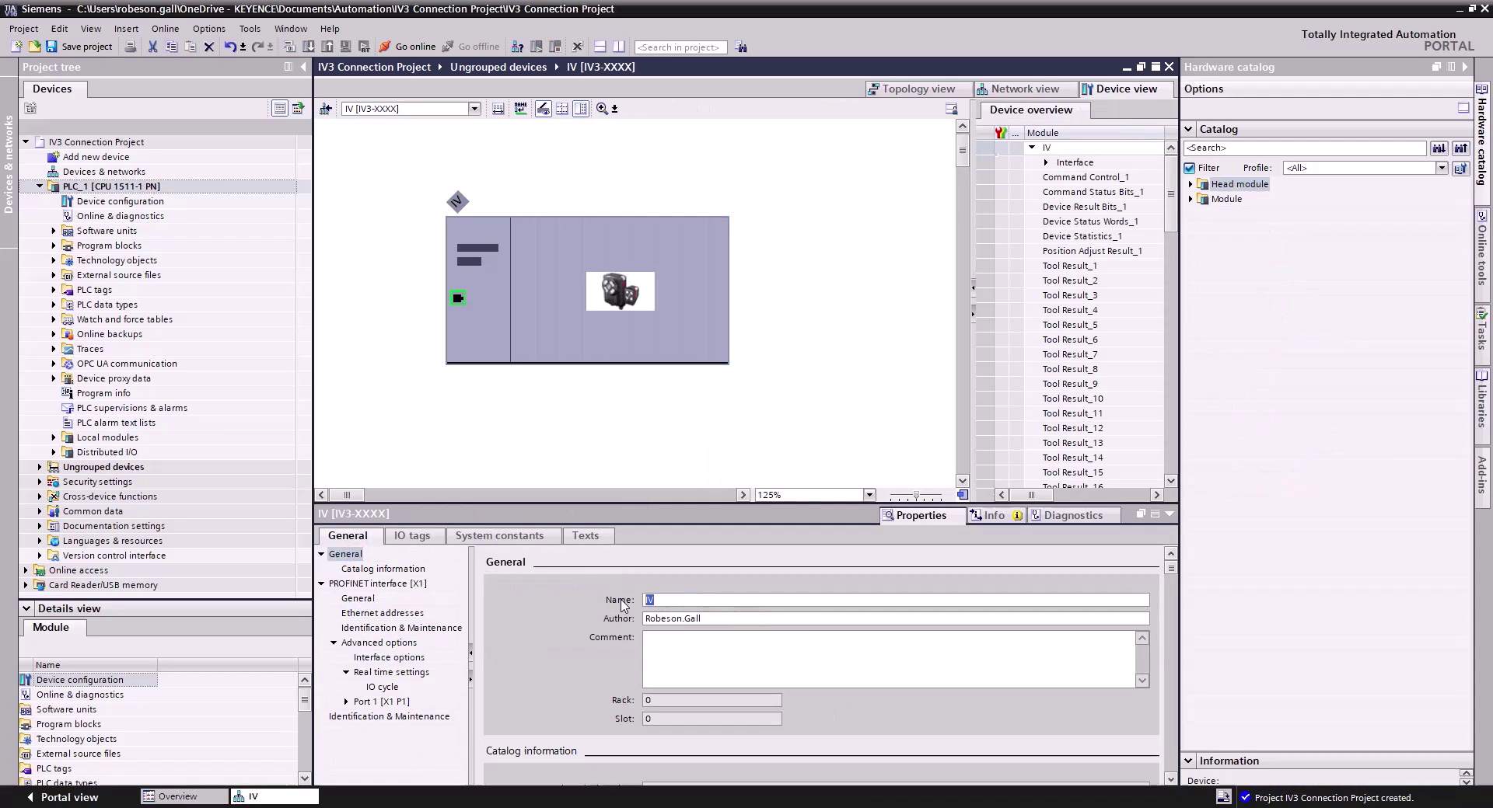
{"action": "type", "text": "iv3-600ma"}
{"action": "scroll", "coordinate": [564, 685], "scroll_direction": "down", "scroll_amount": 2}
{"action": "left_click", "coordinate": [358, 601]}
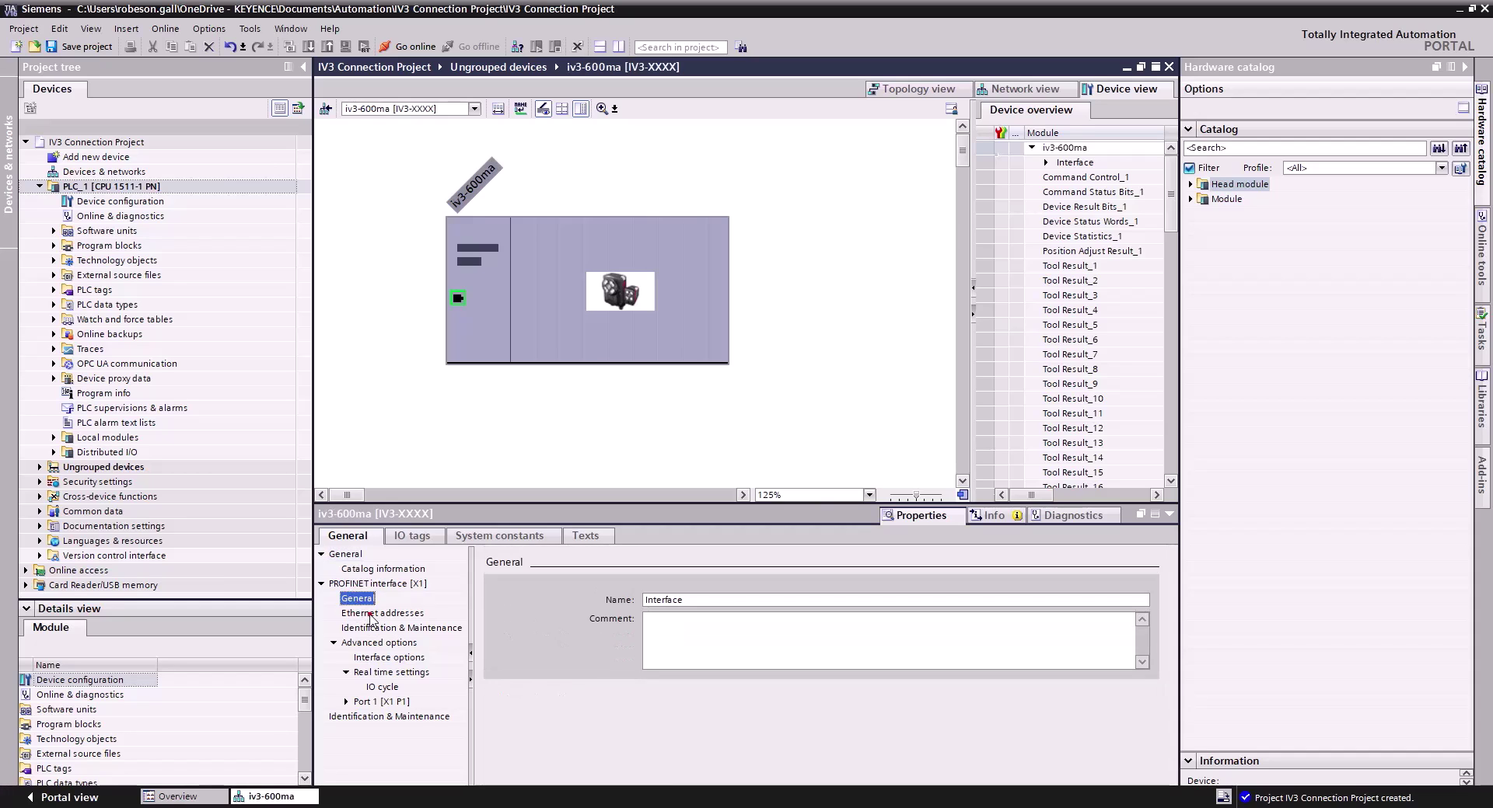
- Set the sensor's Ethernet address option to 'IP address is set directly at the device'
{"action": "left_click", "coordinate": [371, 615]}
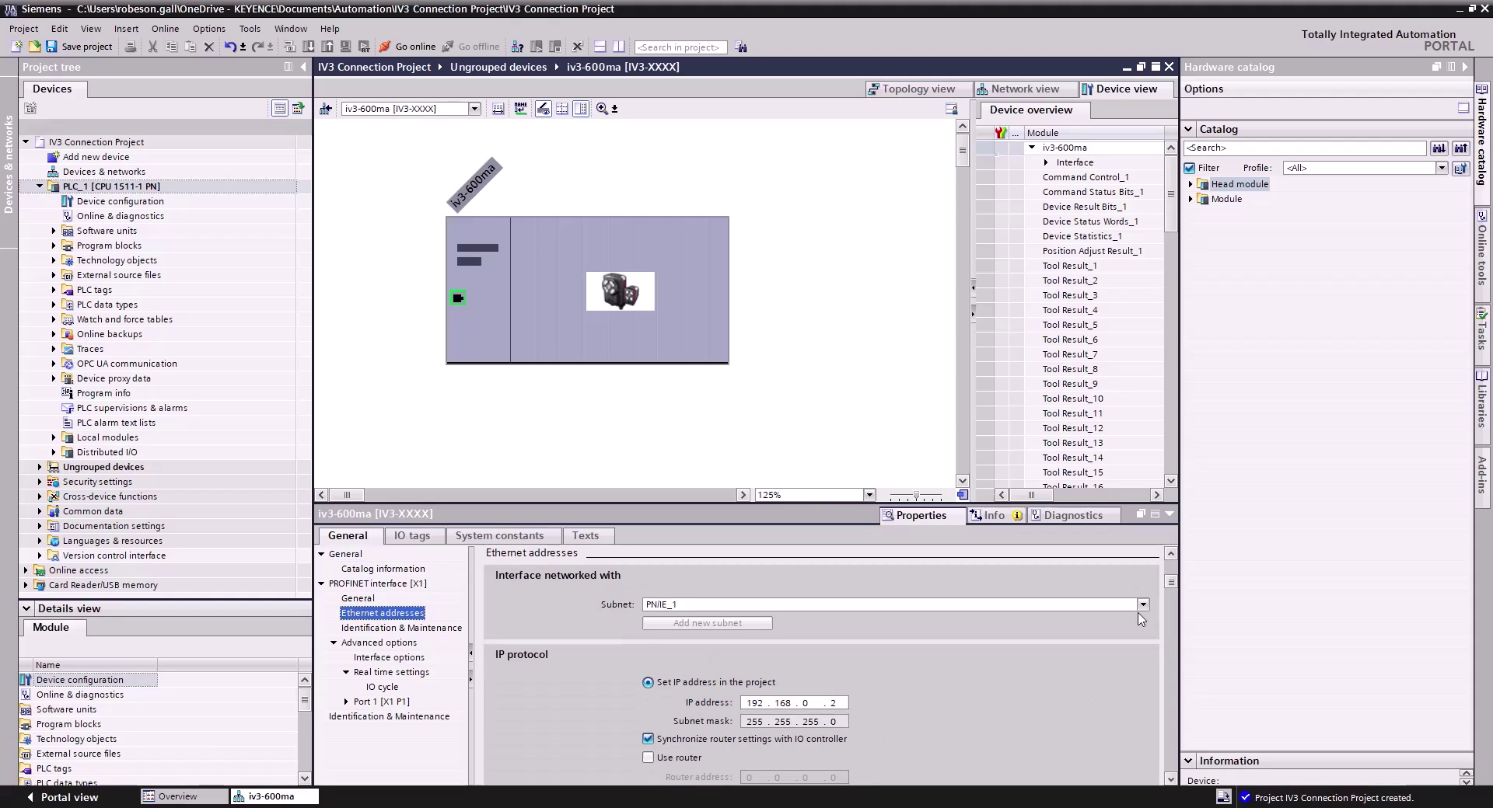
{"action": "left_click_drag", "start_coordinate": [1170, 589], "coordinate": [1170, 602]}
{"action": "left_click", "coordinate": [647, 743]}
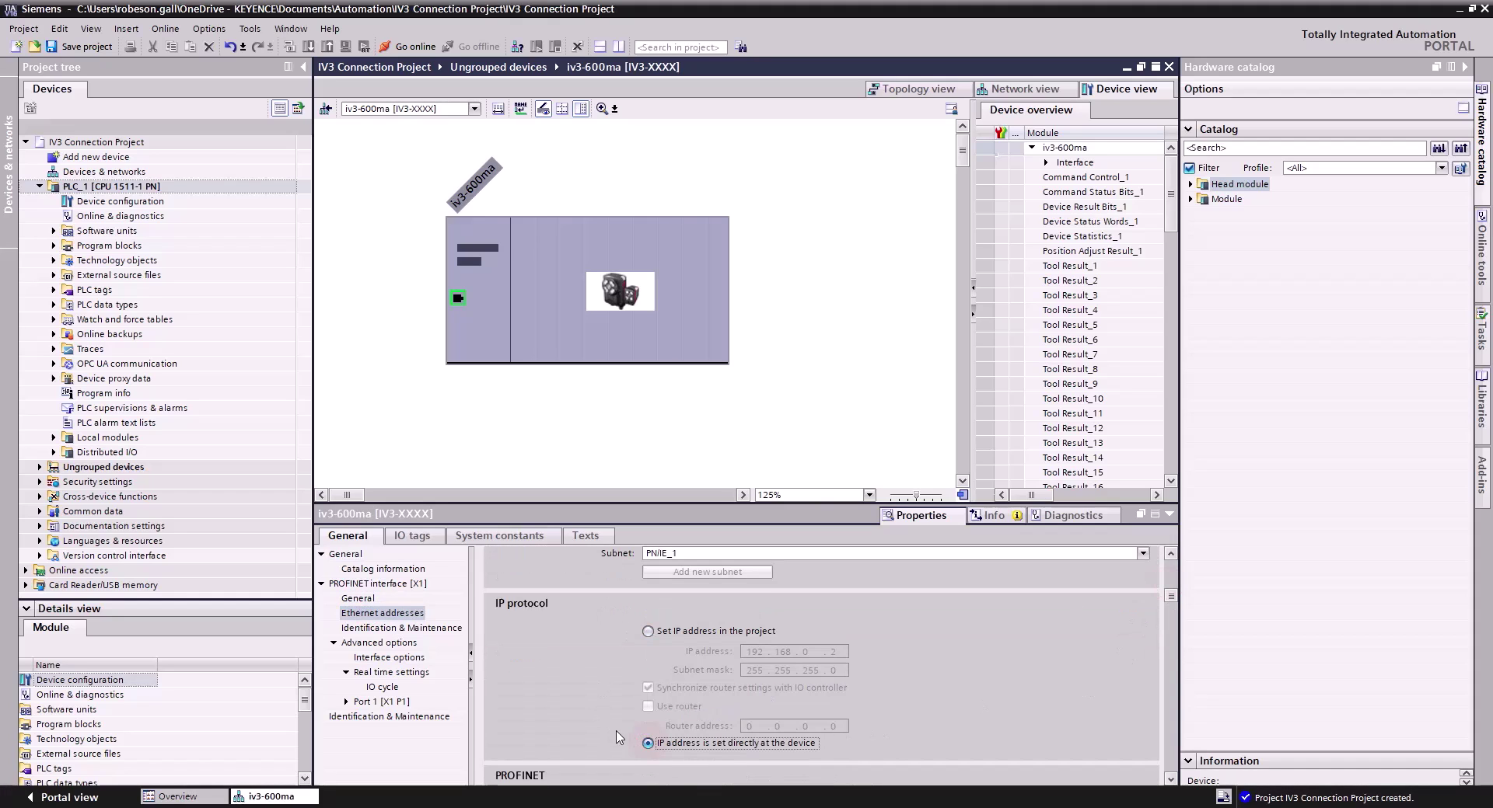
{"action": "left_click", "coordinate": [381, 687]}
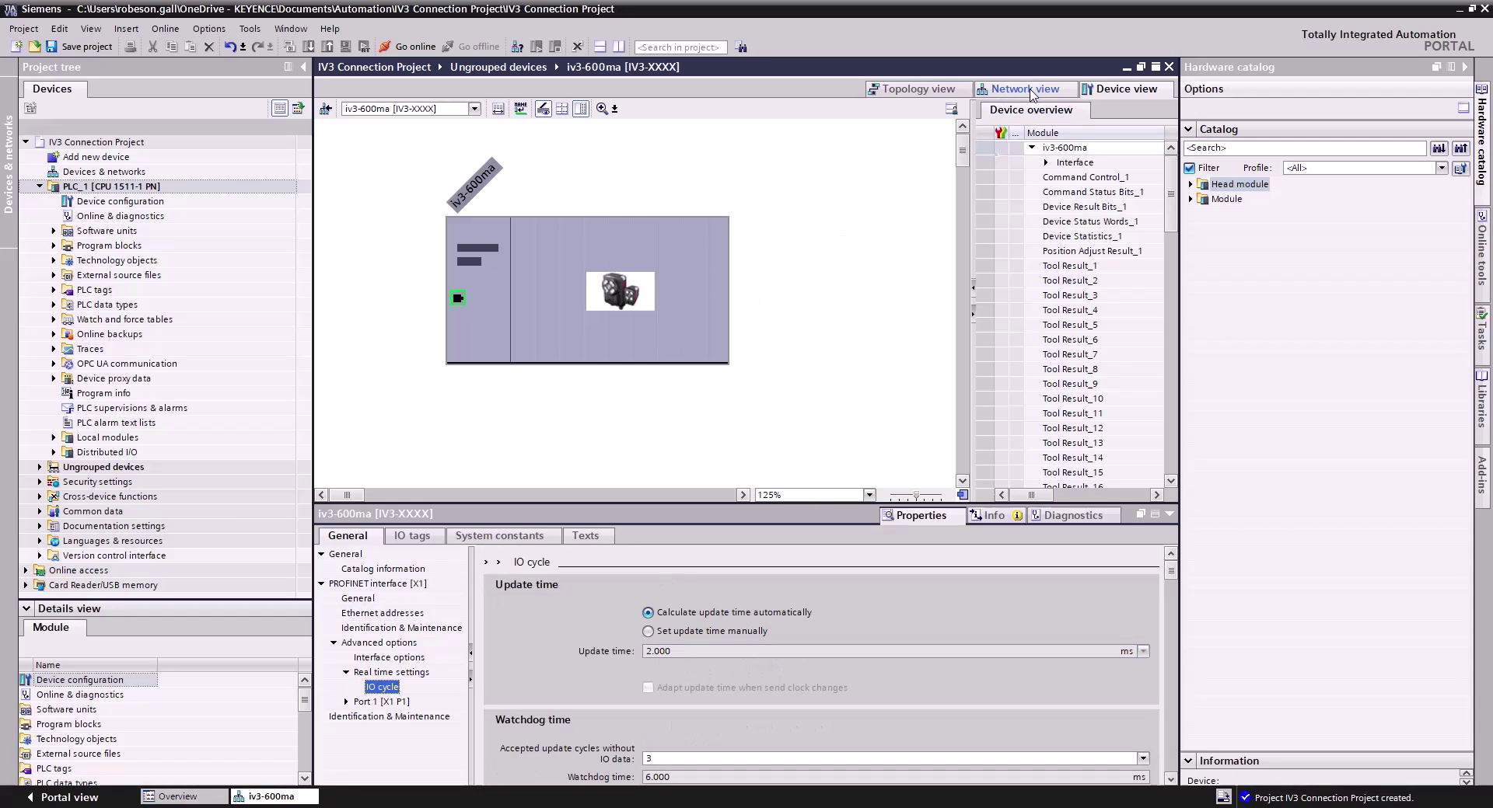
- Compile PLC_1's hardware and software, then begin Download to device
{"action": "left_click", "coordinate": [118, 188]}
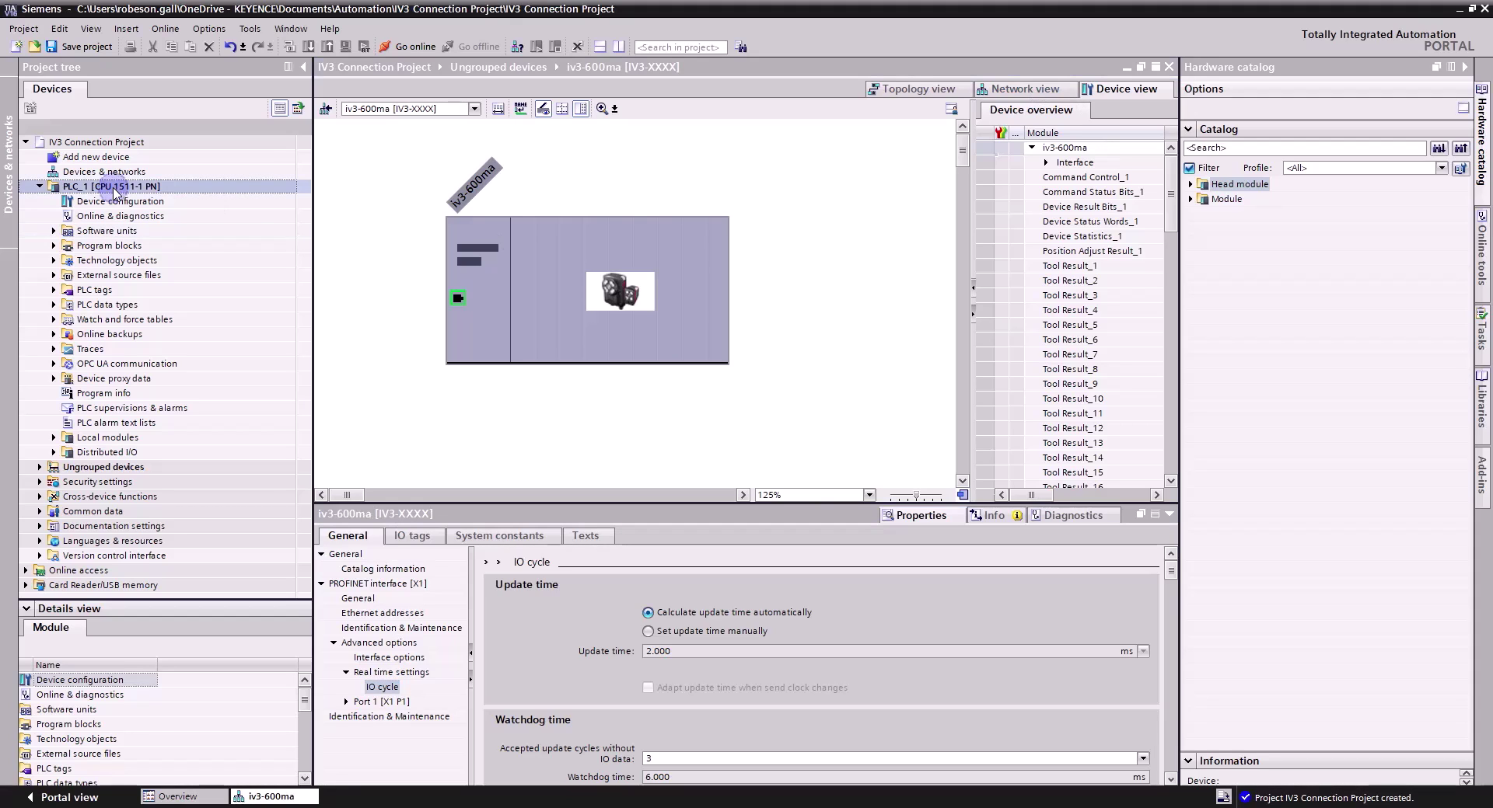
{"action": "right_click", "coordinate": [117, 190]}
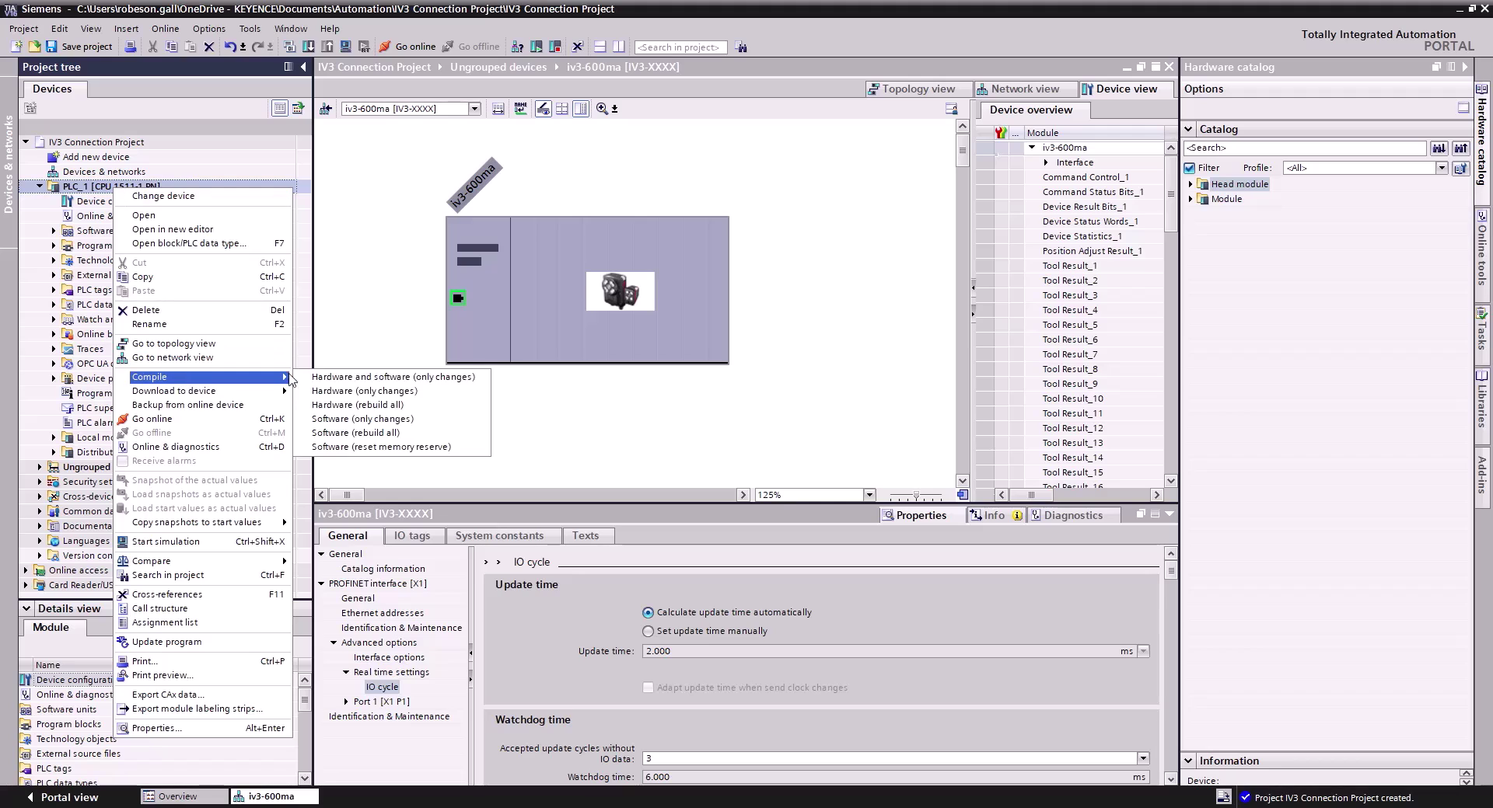
{"action": "left_click", "coordinate": [350, 377]}
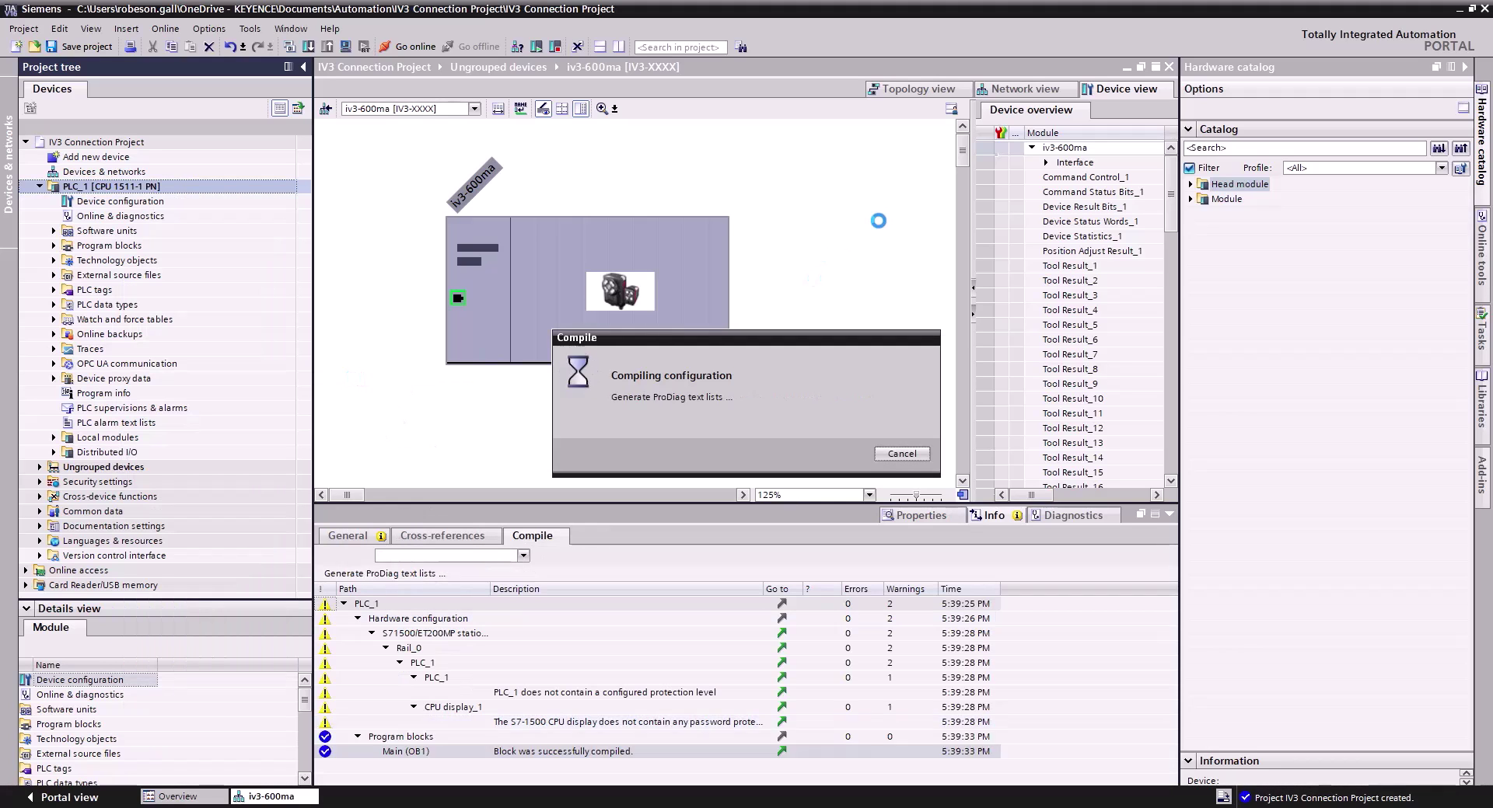
{"action": "right_click", "coordinate": [206, 194]}
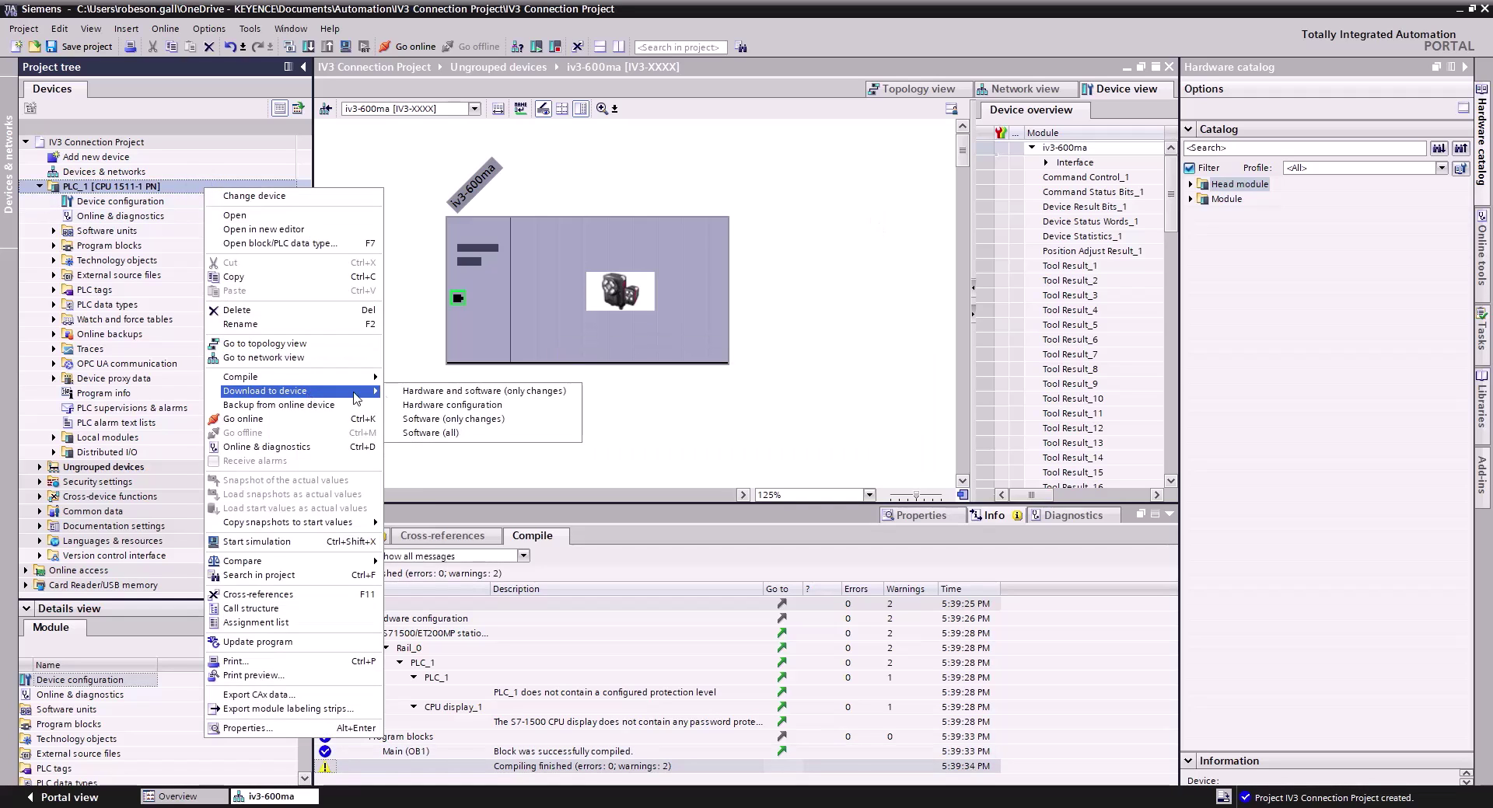
{"action": "left_click", "coordinate": [402, 392]}
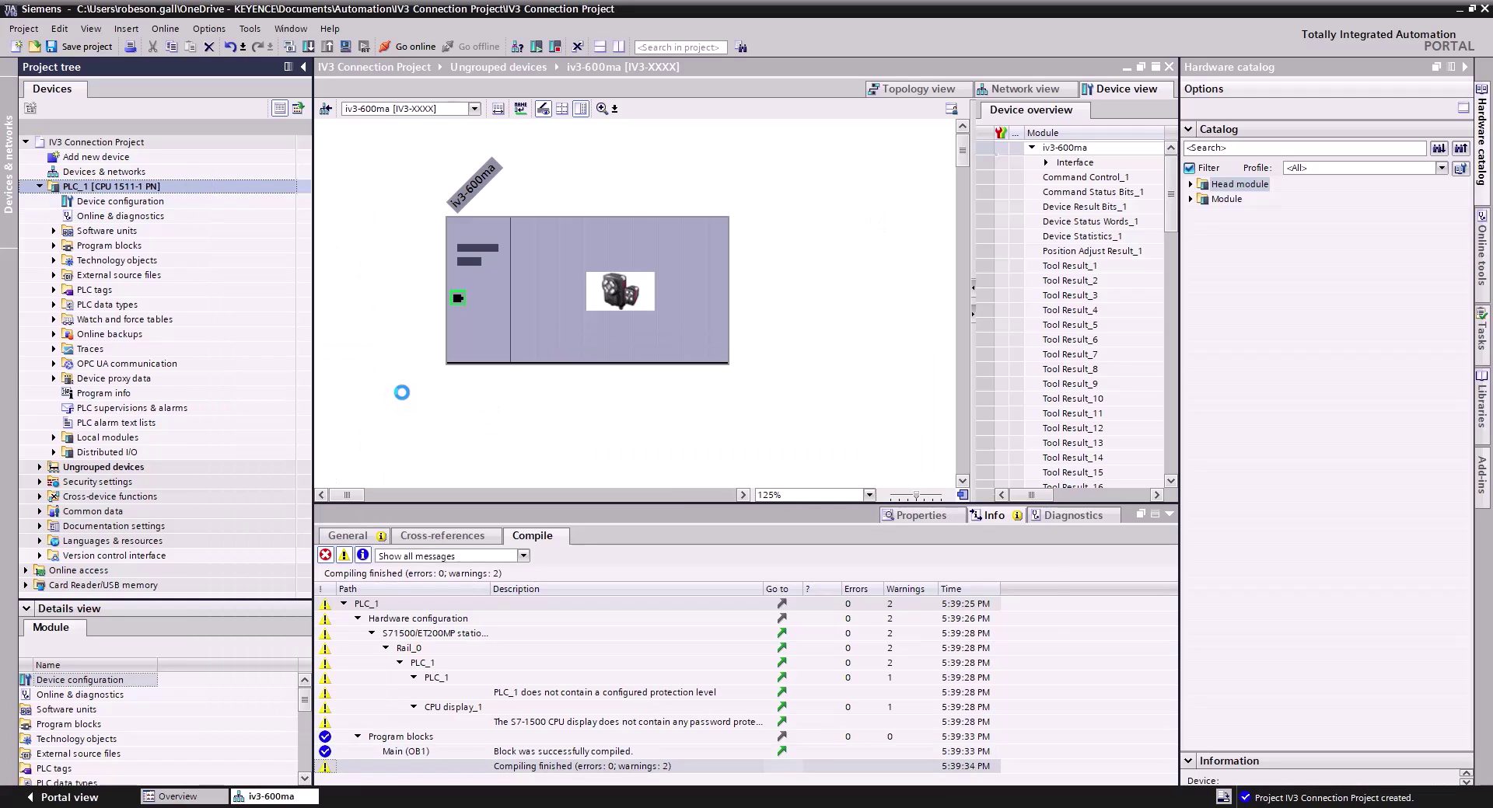
- Find PLC_1 at 192.168.0.243 and load it, continuing without synchronization
{"action": "left_click", "coordinate": [1006, 528]}
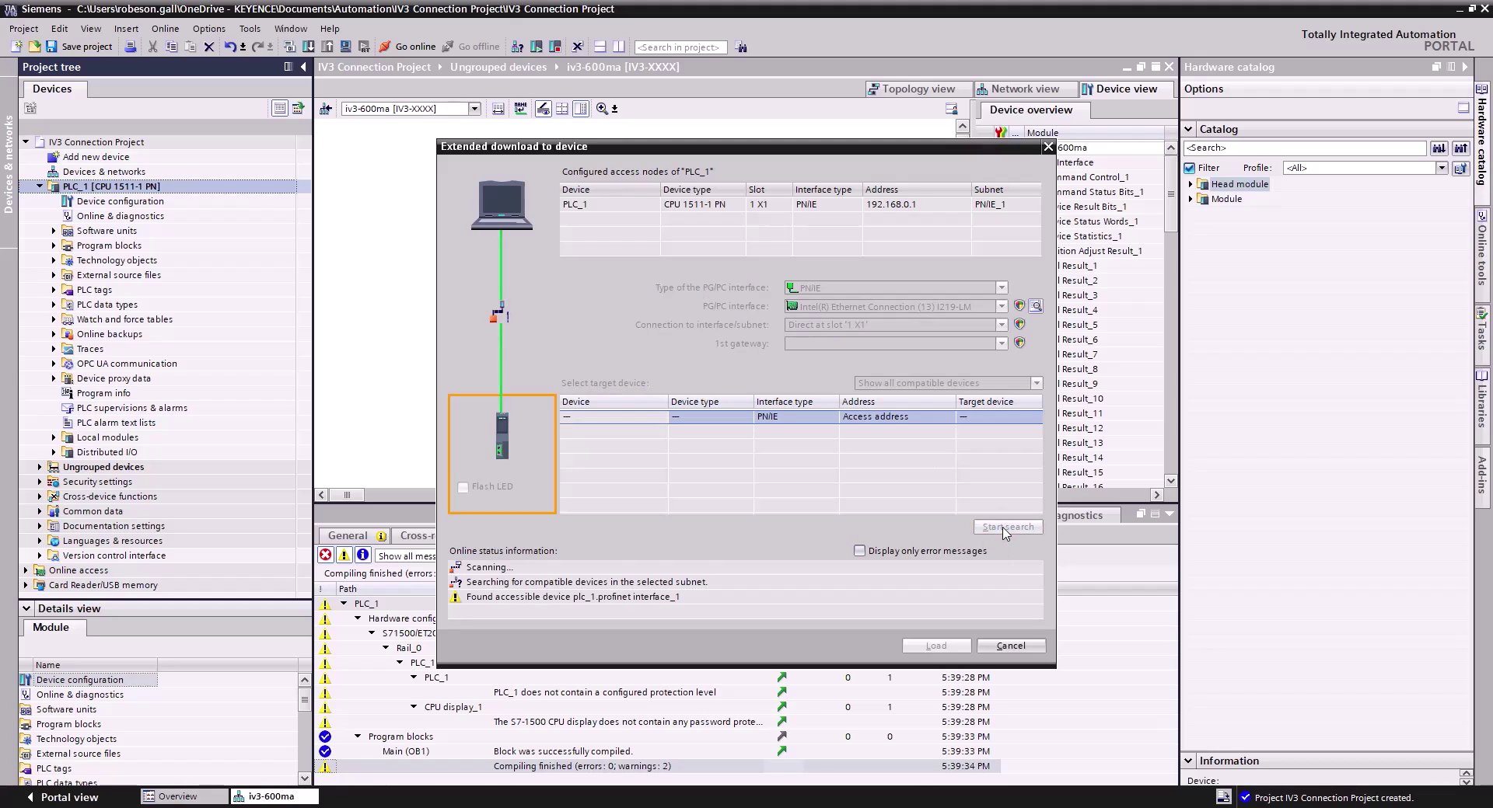
{"action": "left_click", "coordinate": [929, 646]}
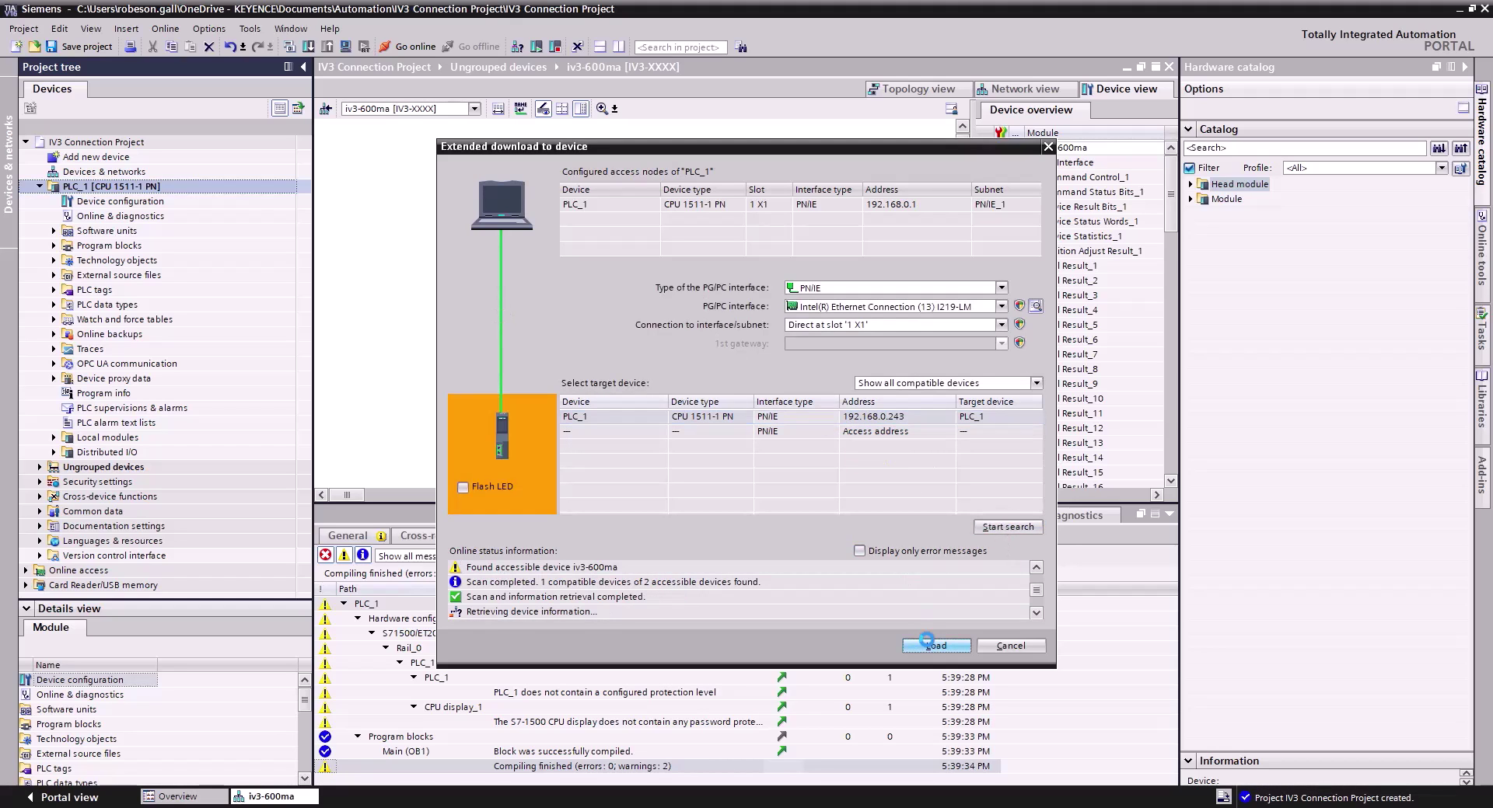
{"action": "left_click", "coordinate": [929, 643]}
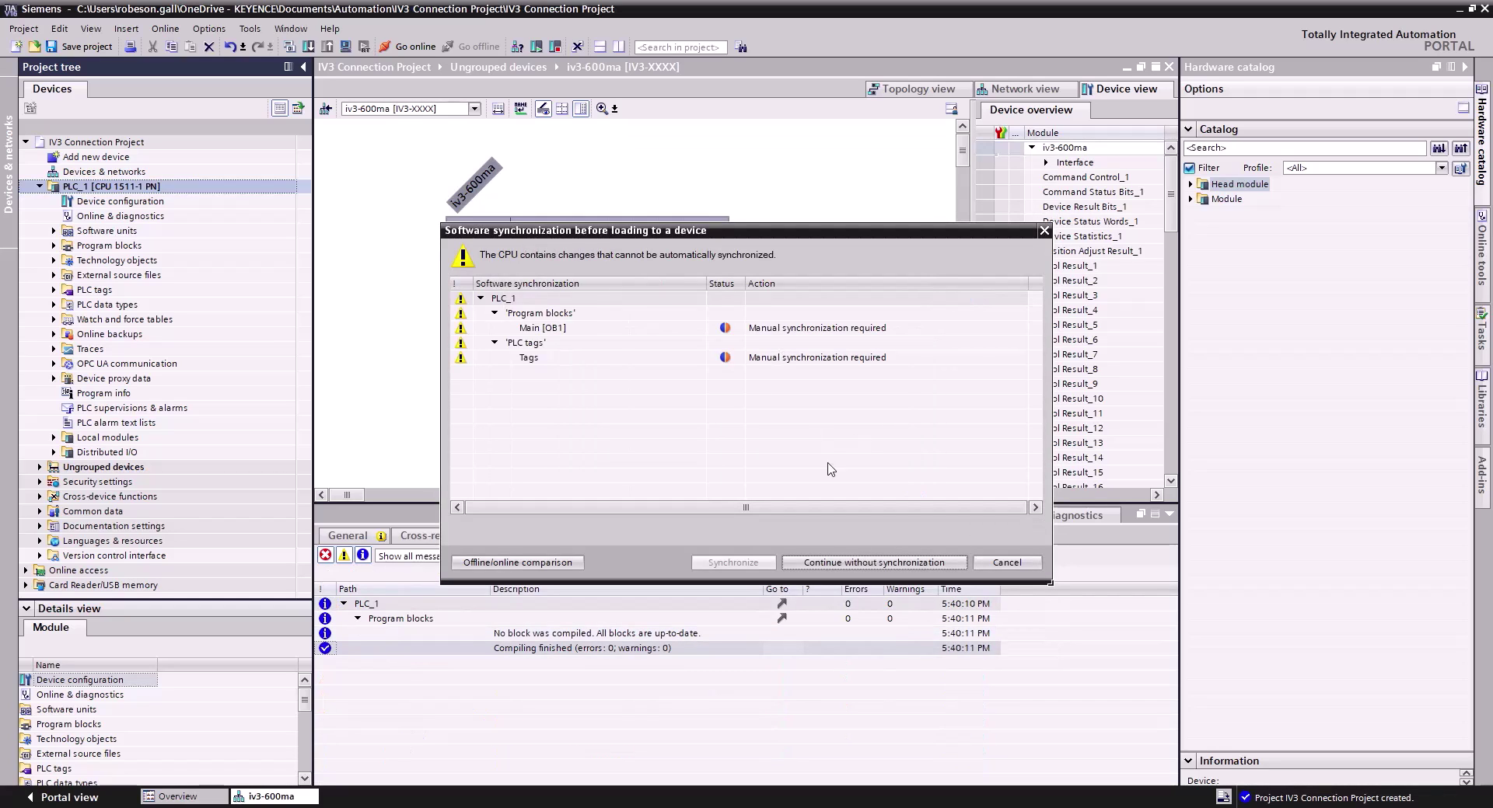
{"action": "left_click", "coordinate": [894, 563]}
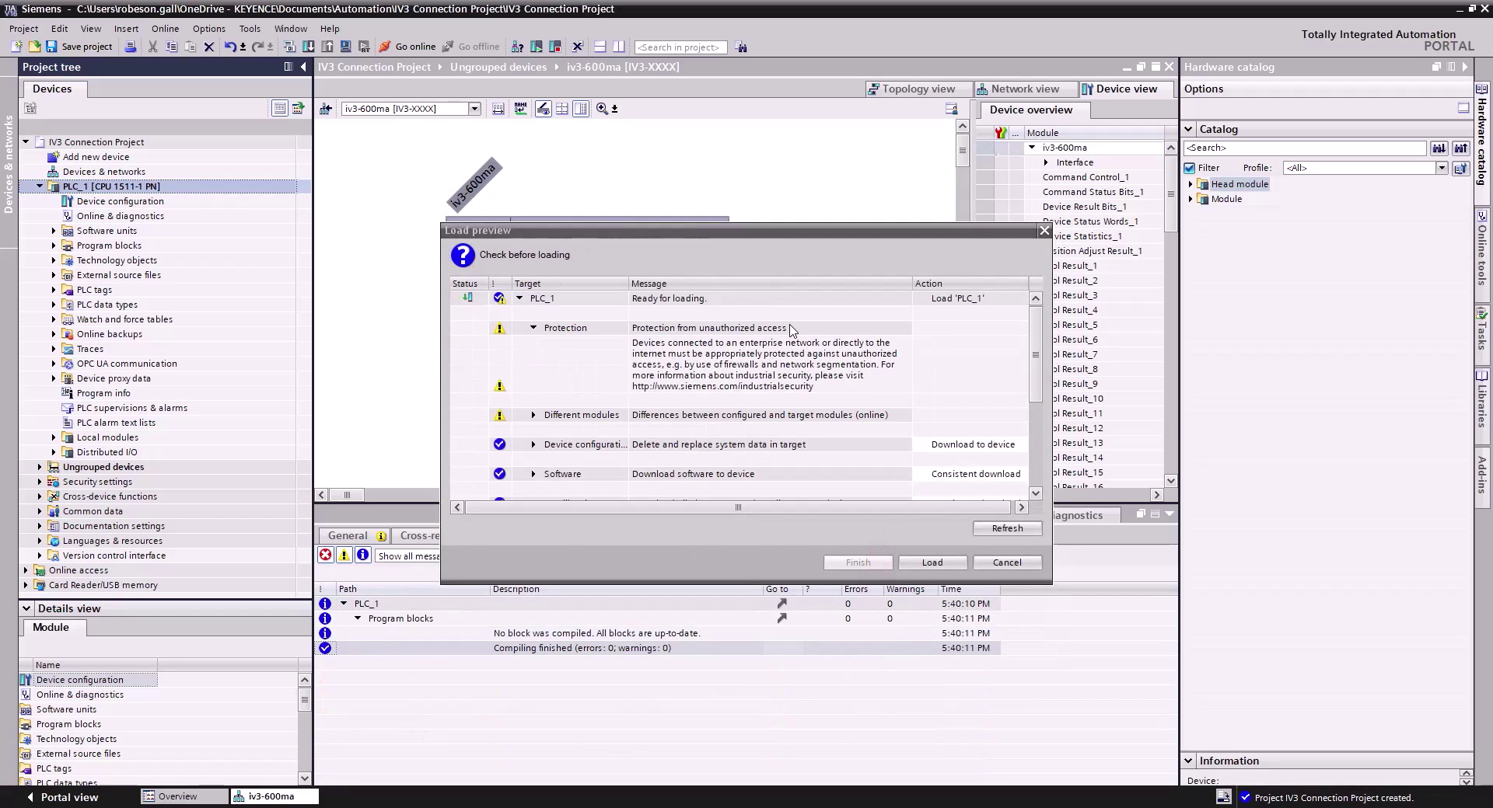
{"action": "left_click", "coordinate": [932, 562]}
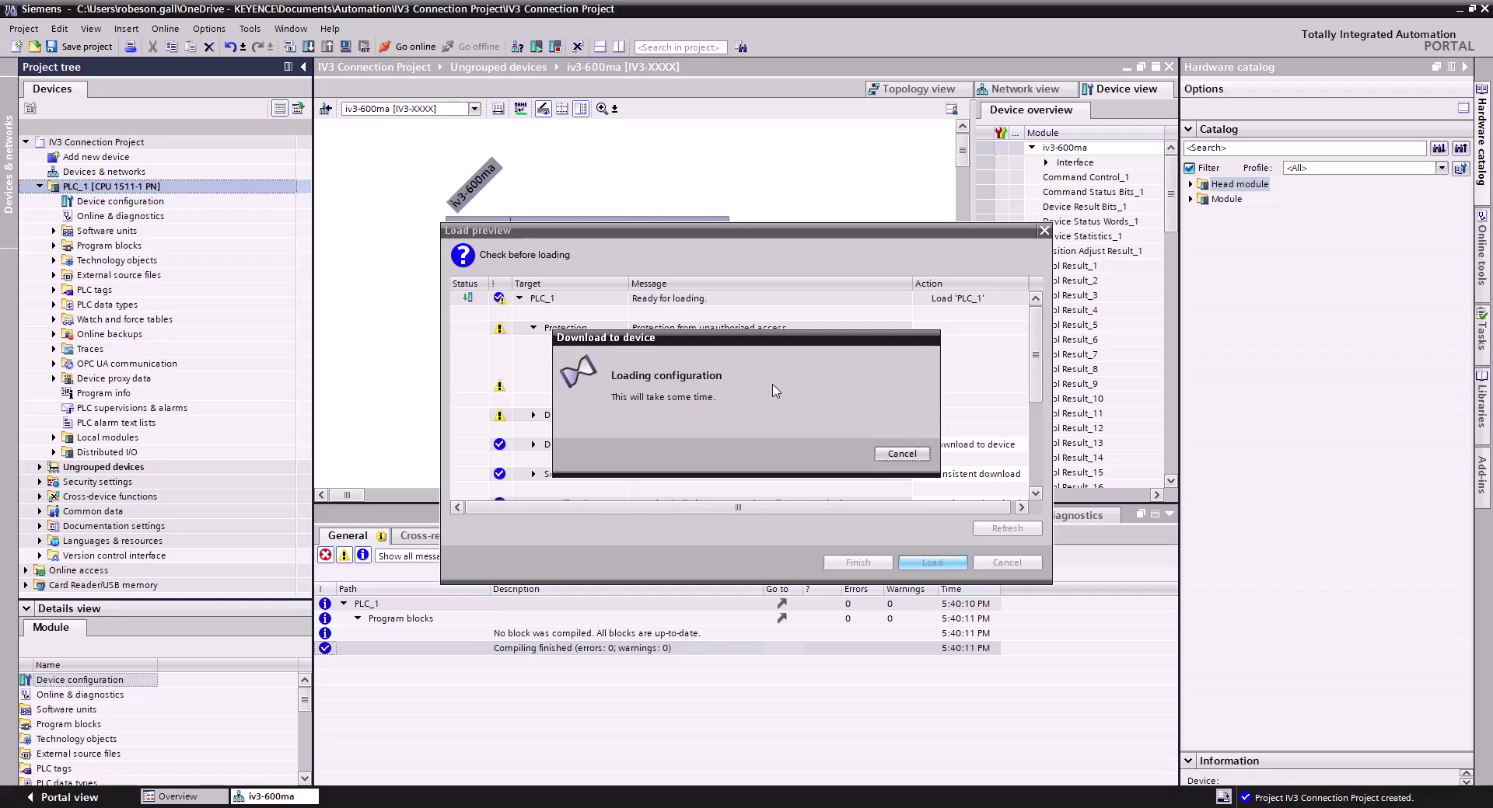